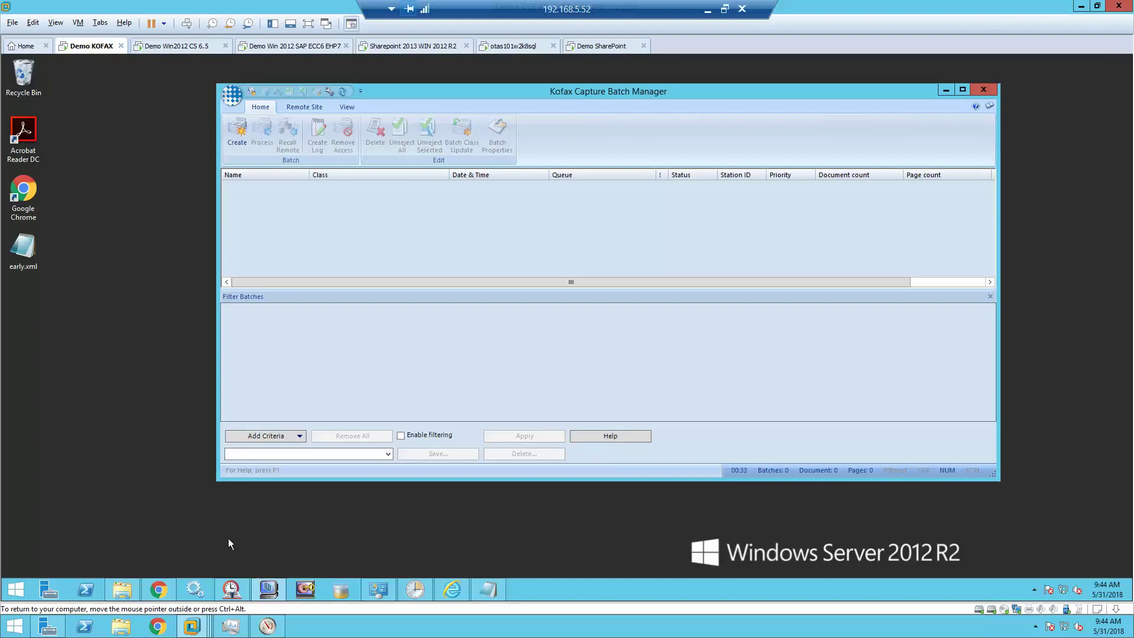
- Create a batch of class Demo Early Archiving with the document type Non PO Invoice, and close the batch creation dialog
{"action": "left_click", "coordinate": [241, 136]}
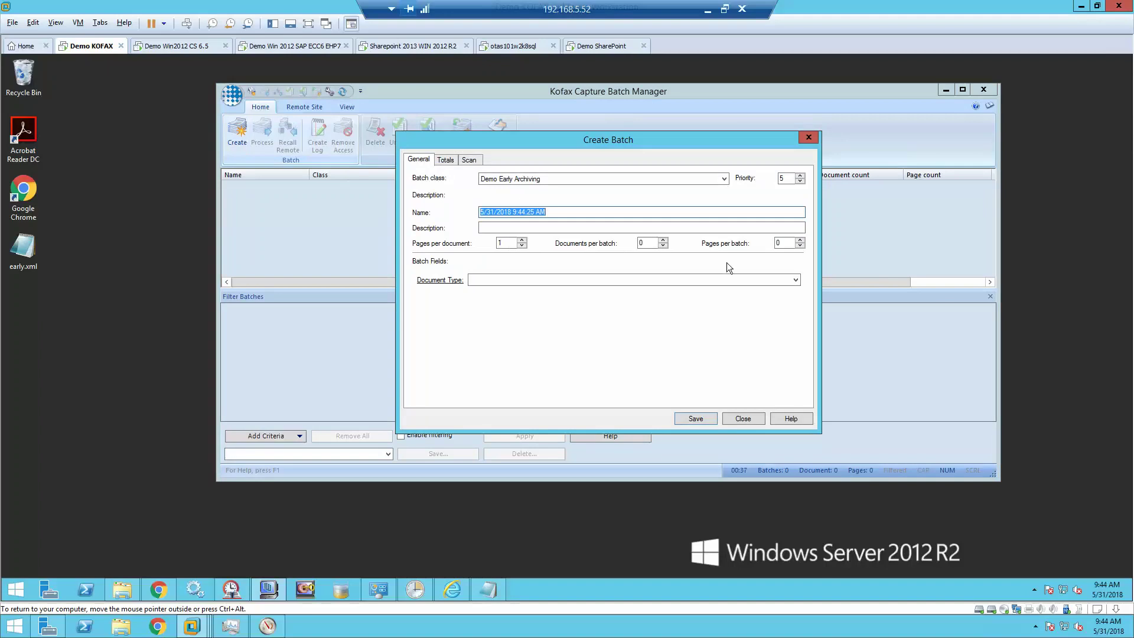
{"action": "left_click", "coordinate": [796, 279]}
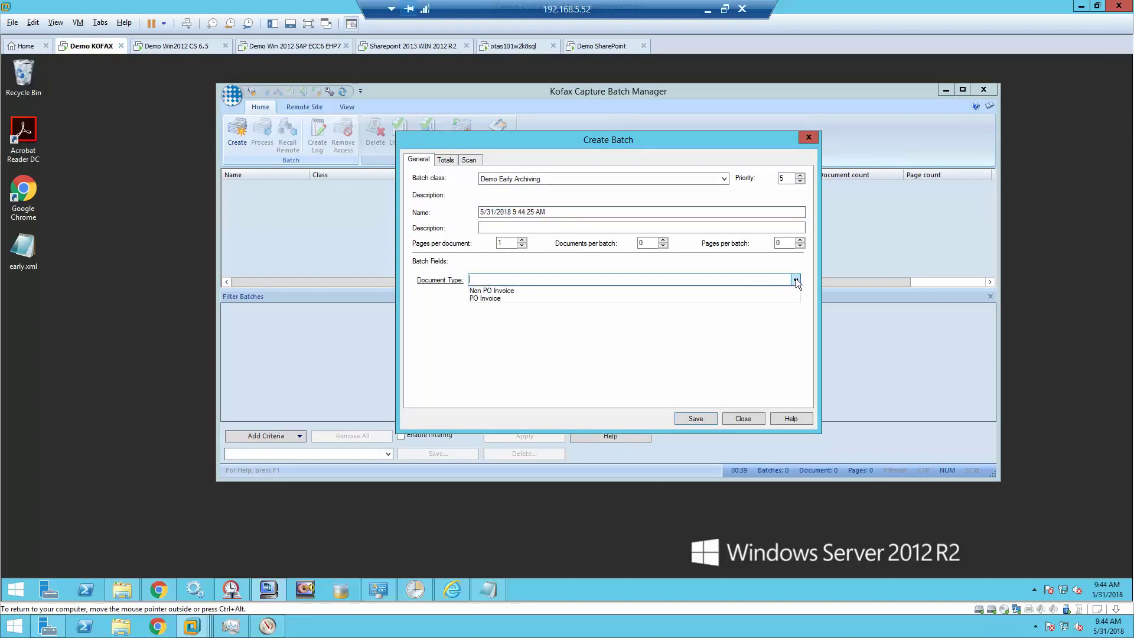
{"action": "left_click", "coordinate": [695, 290]}
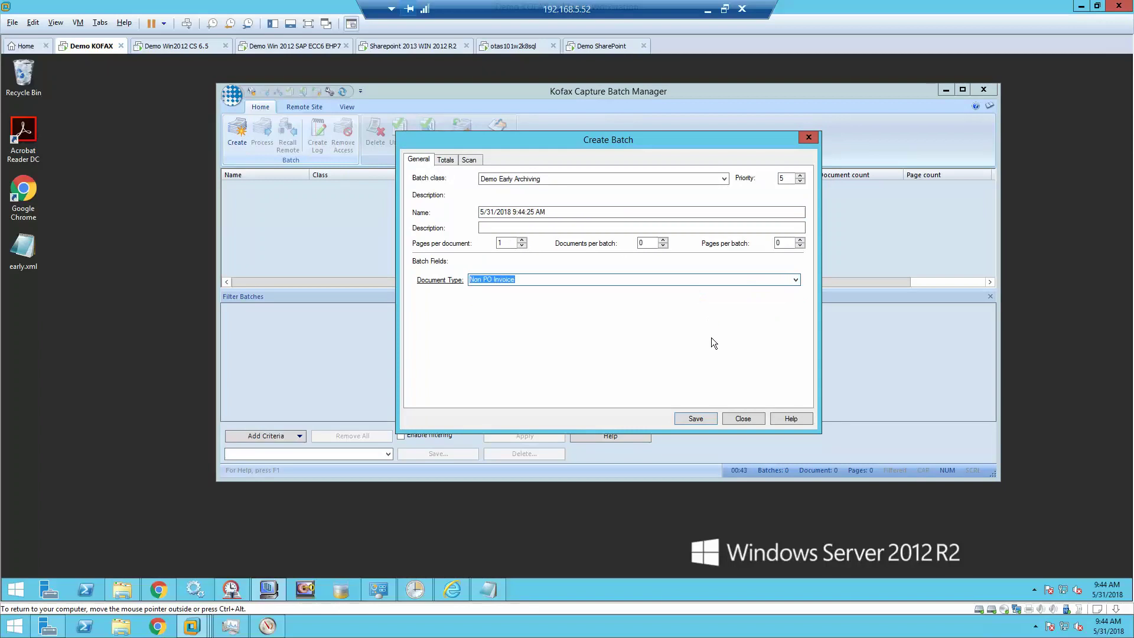
{"action": "left_click", "coordinate": [696, 416]}
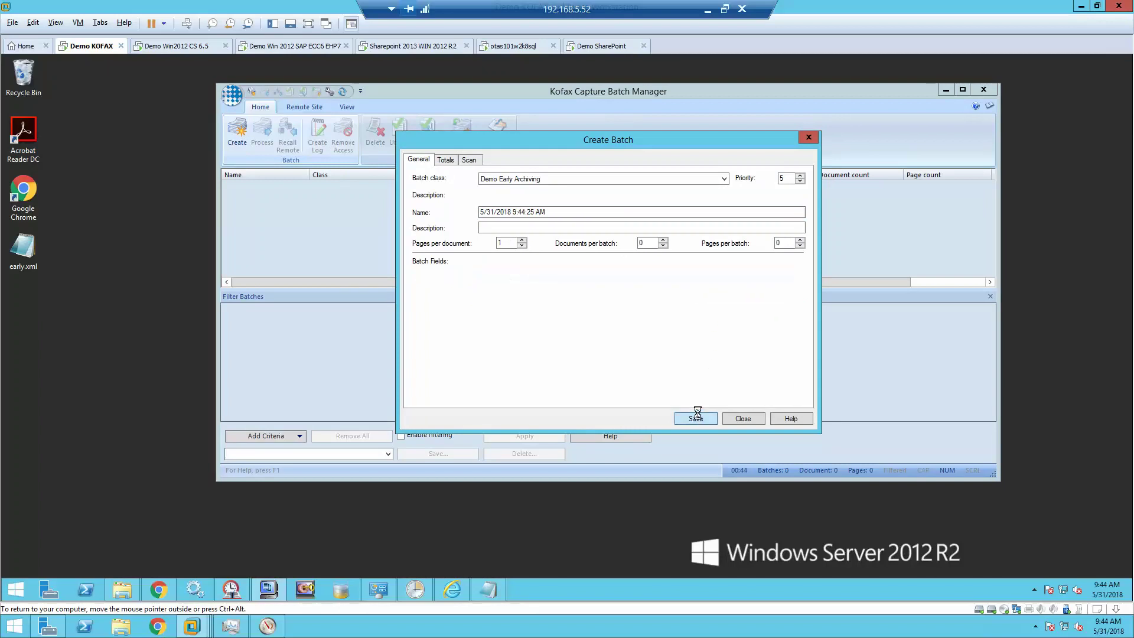
{"action": "left_click", "coordinate": [740, 417]}
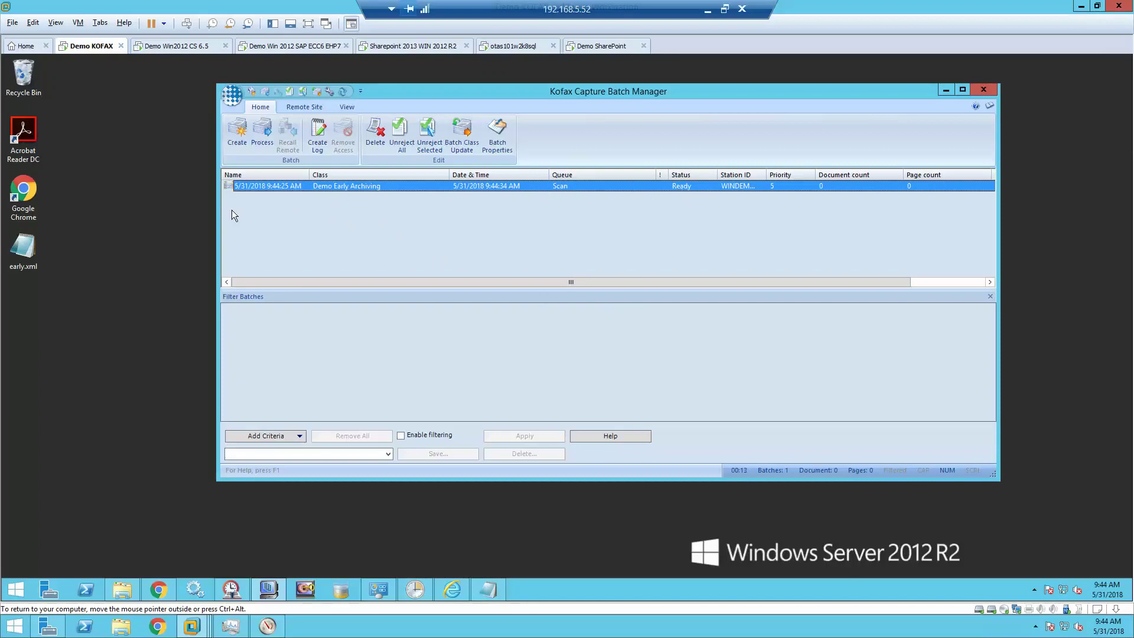
- Process the new batch and scan in 4 Season.TIF, Kelly 17E.tif and Voucher 2.tif from the Quick Demo Set folder
{"action": "left_click", "coordinate": [263, 136]}
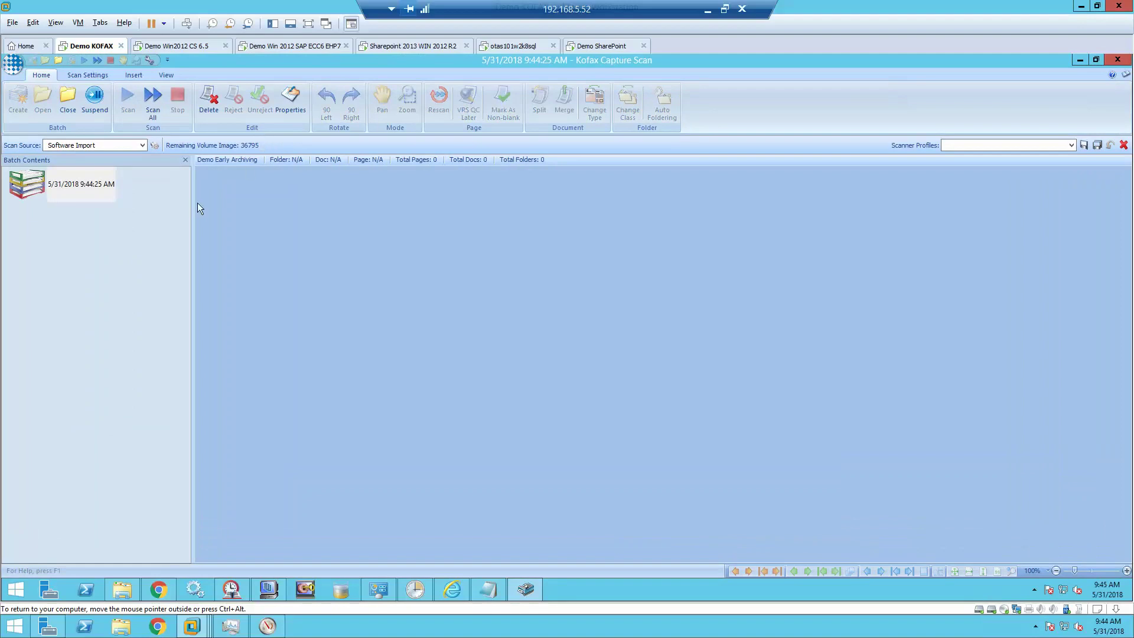
{"action": "left_click", "coordinate": [152, 100]}
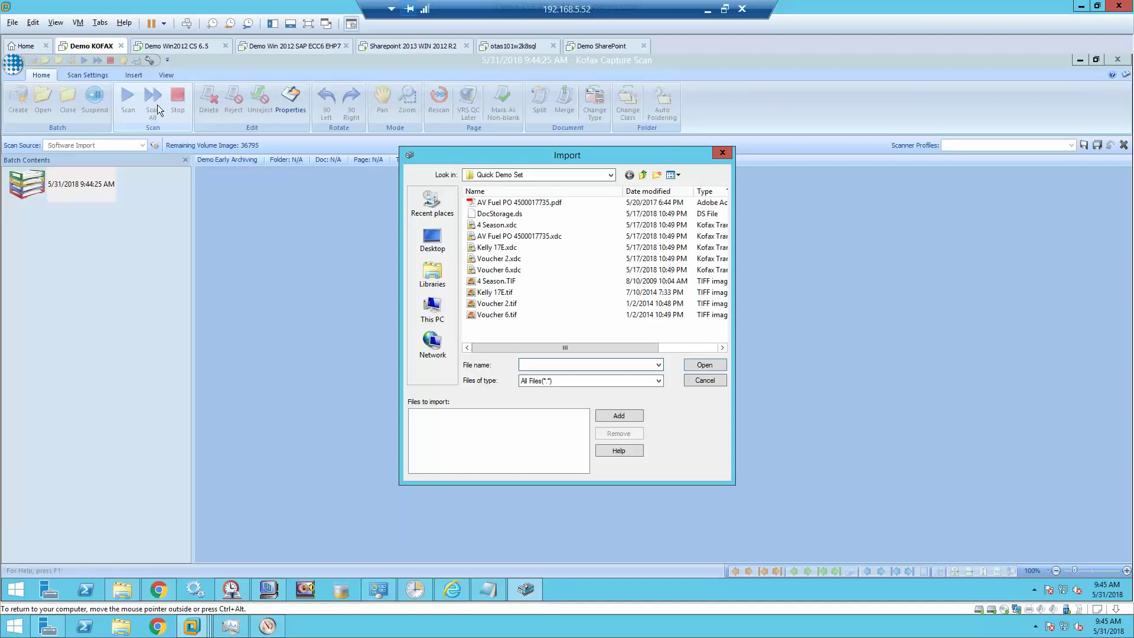
{"action": "left_click", "coordinate": [496, 283]}
{"action": "left_click", "coordinate": [493, 304], "text": "shift"}
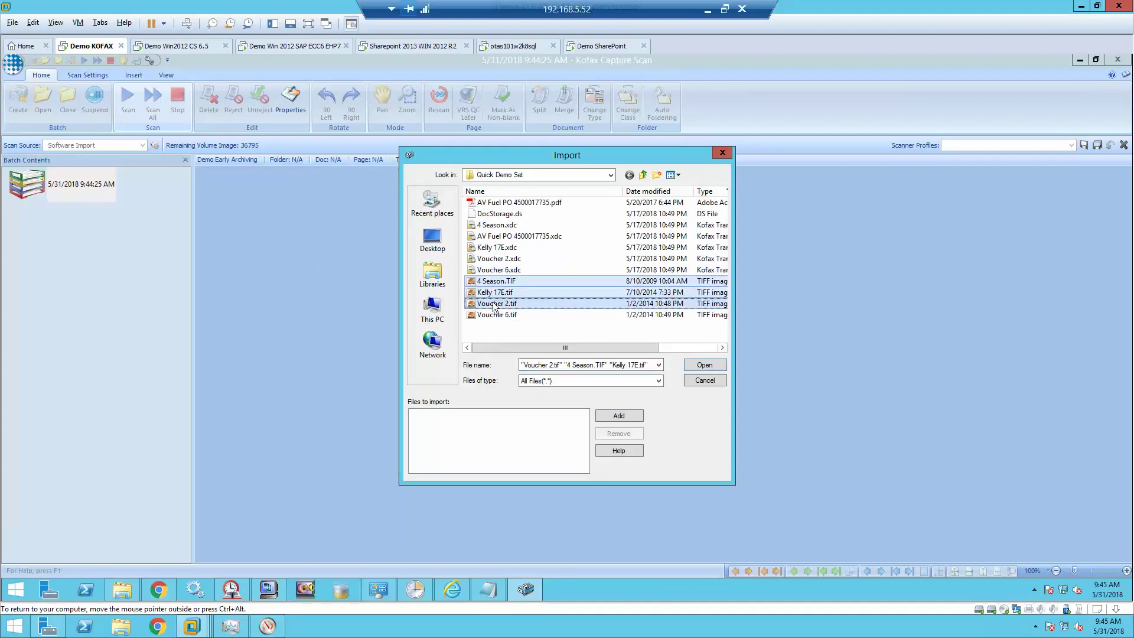
{"action": "left_click", "coordinate": [708, 363]}
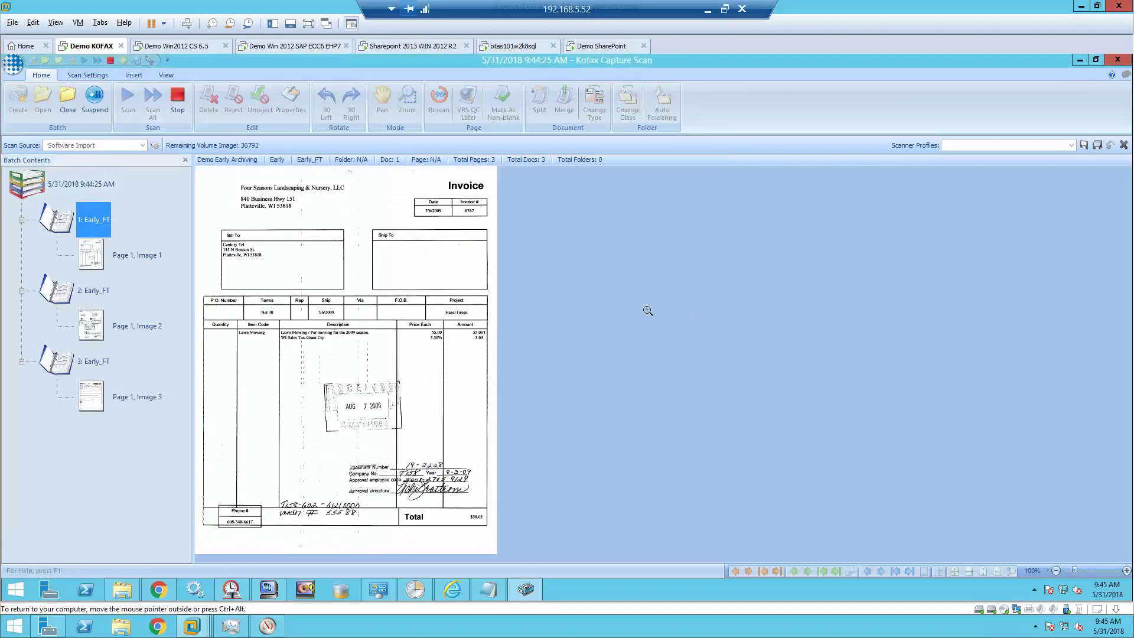
- Rotate the first document's page 90 degrees left and back, and zoom into its vendor header before restoring the whole-page view
{"action": "left_click", "coordinate": [98, 261]}
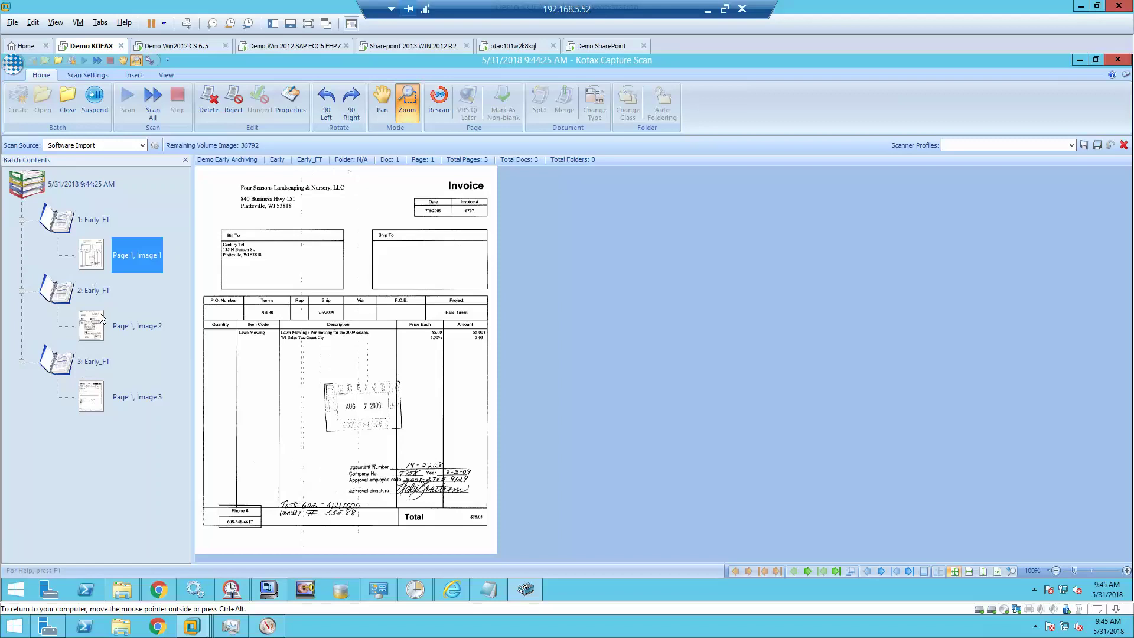
{"action": "left_click", "coordinate": [329, 98]}
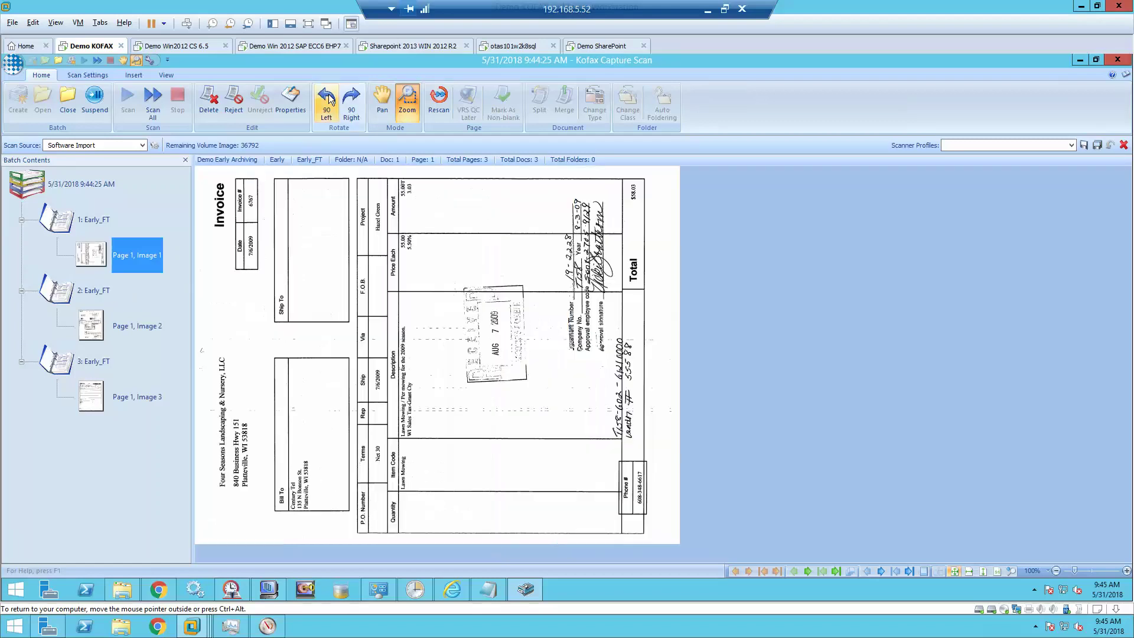
{"action": "left_click", "coordinate": [353, 102]}
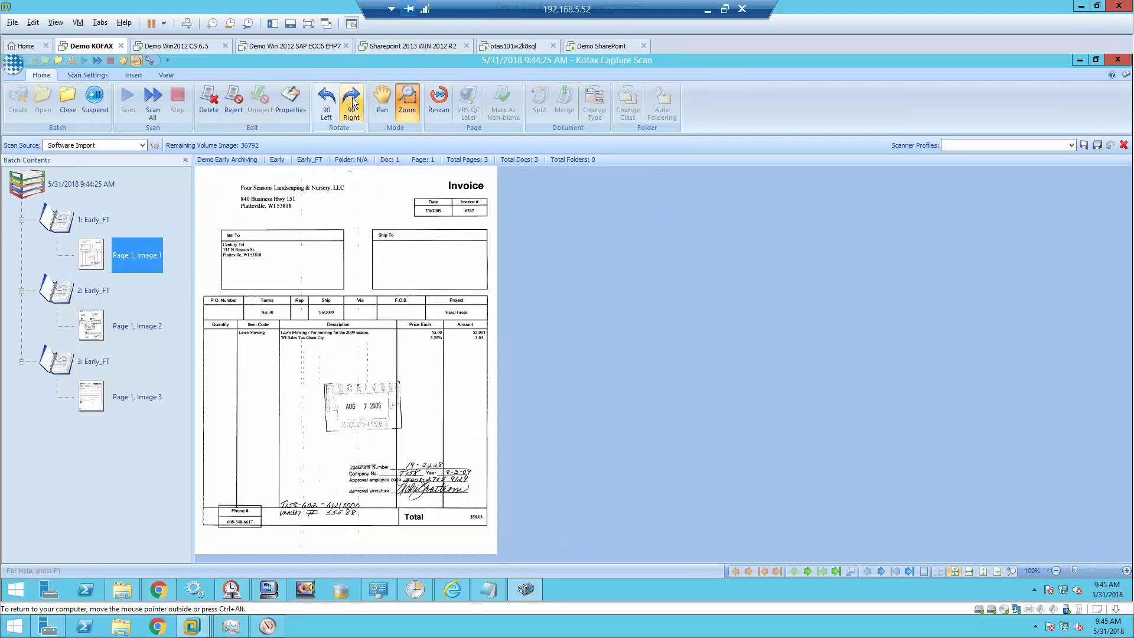
{"action": "left_click_drag", "start_coordinate": [234, 178], "coordinate": [390, 319]}
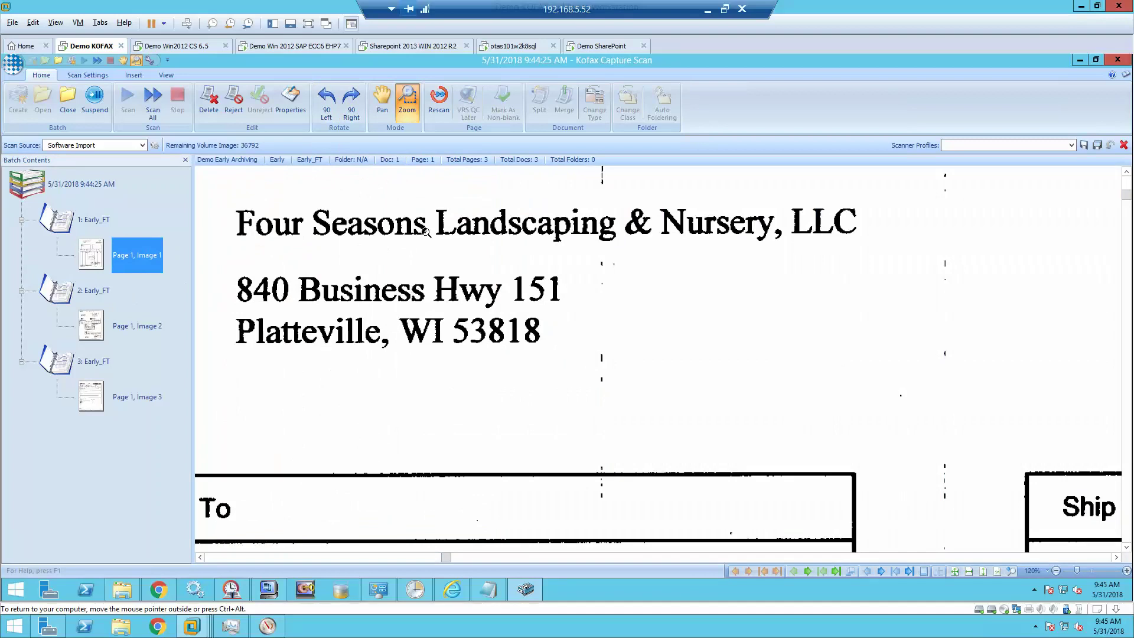
{"action": "right_click", "coordinate": [426, 254]}
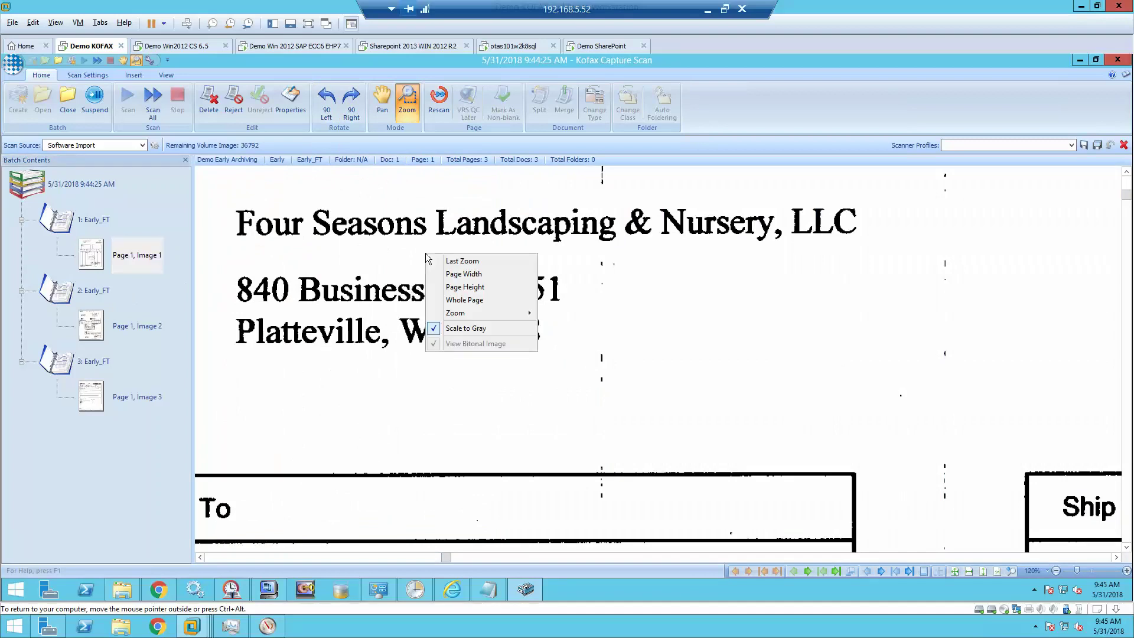
{"action": "left_click", "coordinate": [464, 299]}
- Move the voucher page into the second document and split it off again as a separate document
{"action": "left_click_drag", "start_coordinate": [100, 399], "coordinate": [102, 331]}
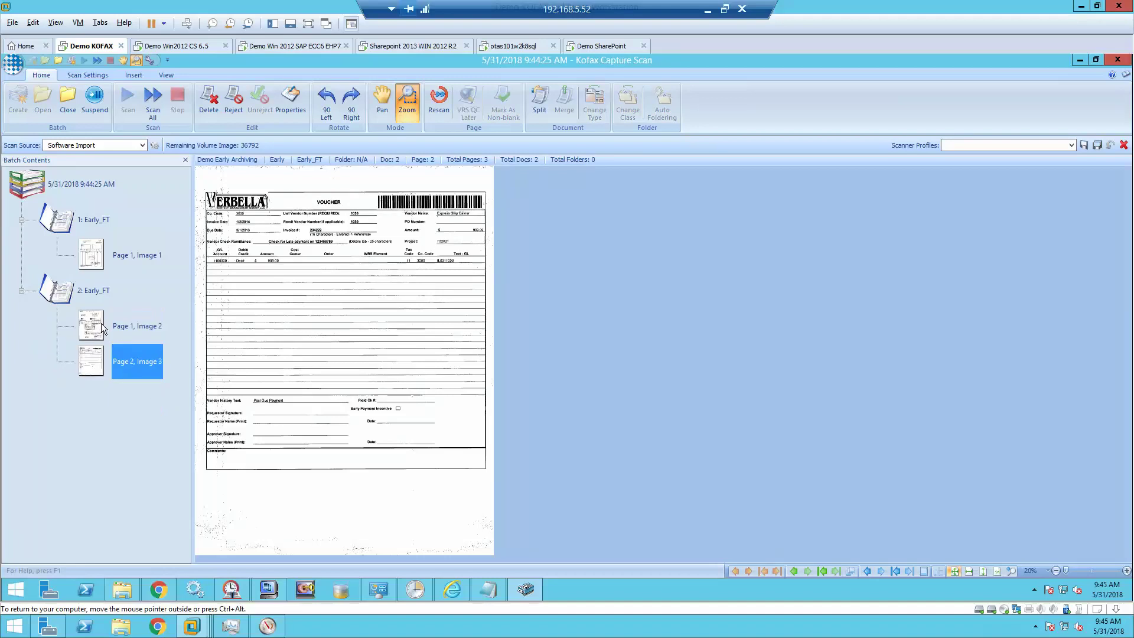
{"action": "right_click", "coordinate": [92, 360]}
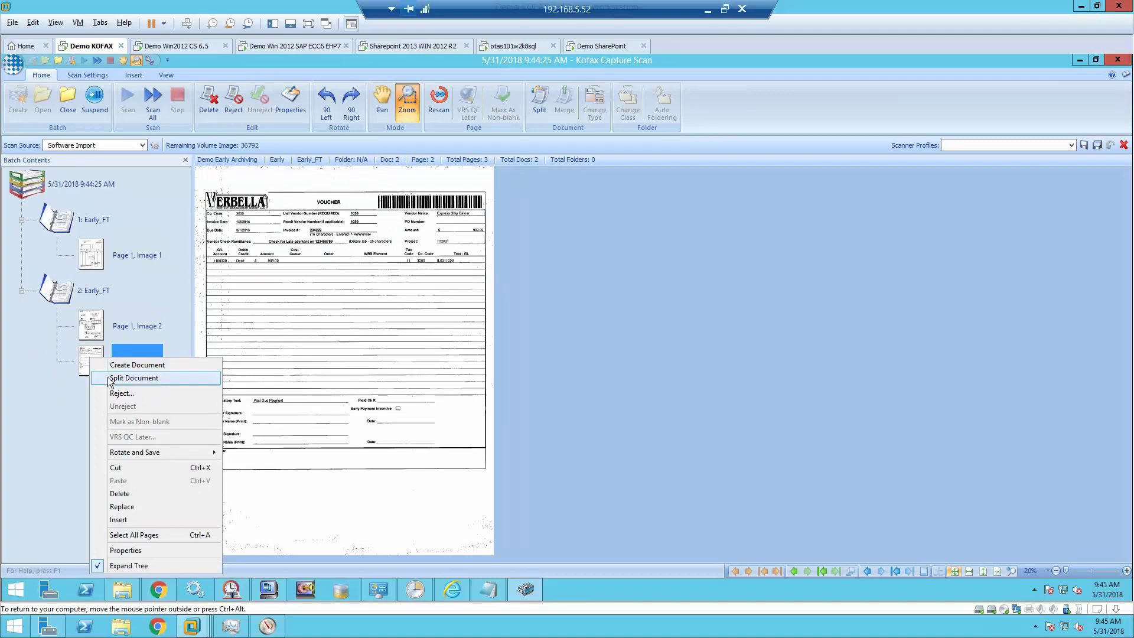
{"action": "left_click", "coordinate": [108, 378]}
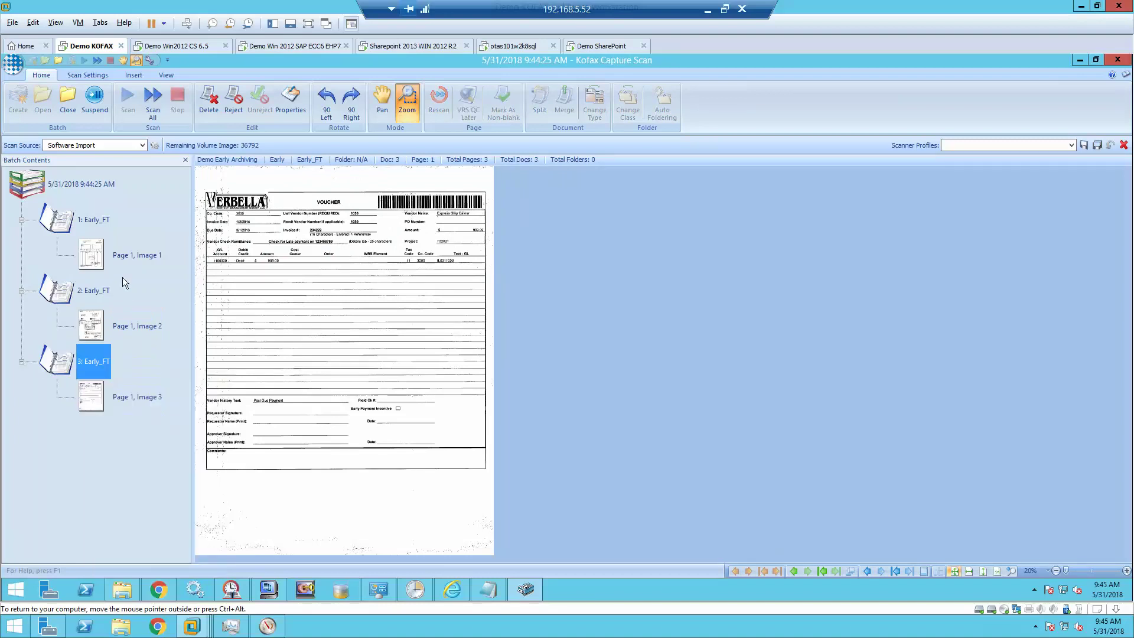
- Review the page images of the three scanned documents and close the scan batch
{"action": "left_click", "coordinate": [99, 251]}
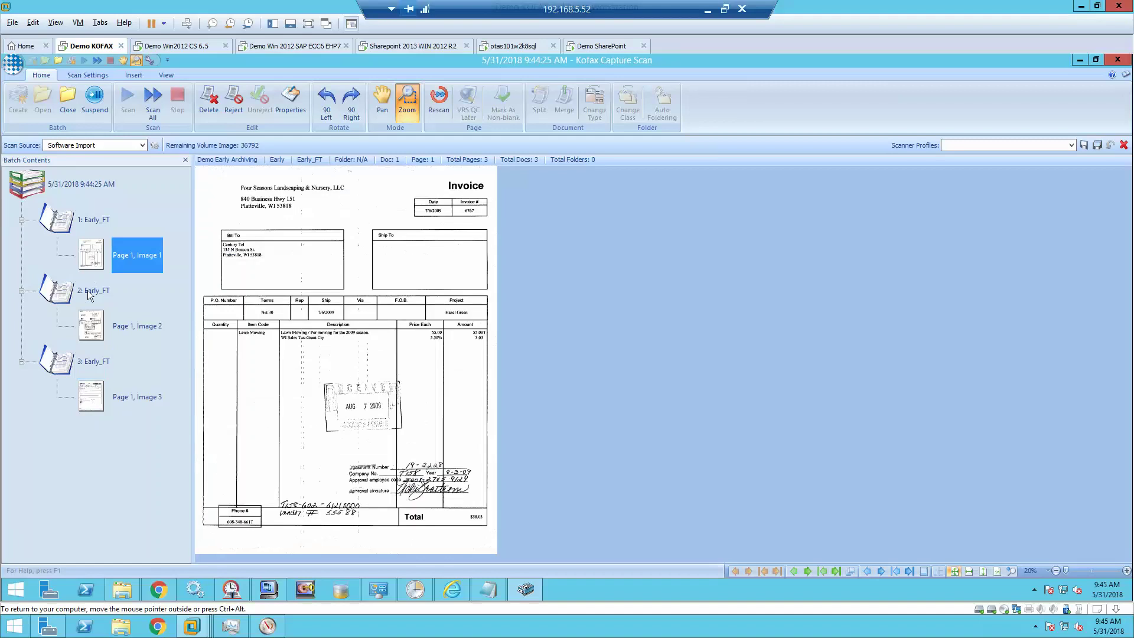
{"action": "left_click", "coordinate": [93, 337]}
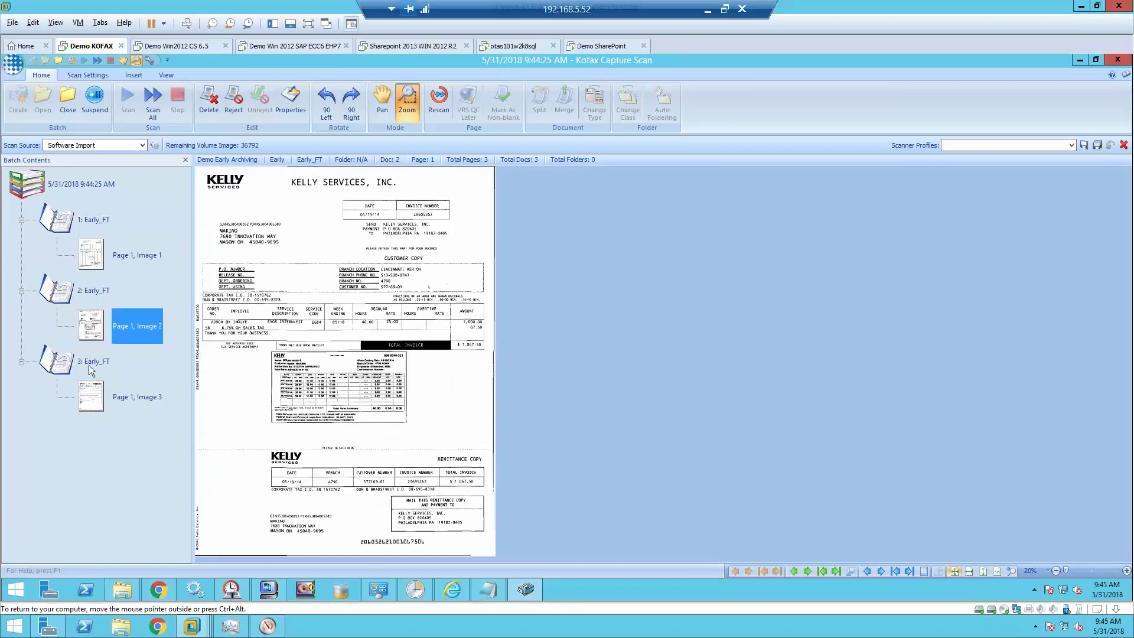
{"action": "left_click", "coordinate": [89, 401]}
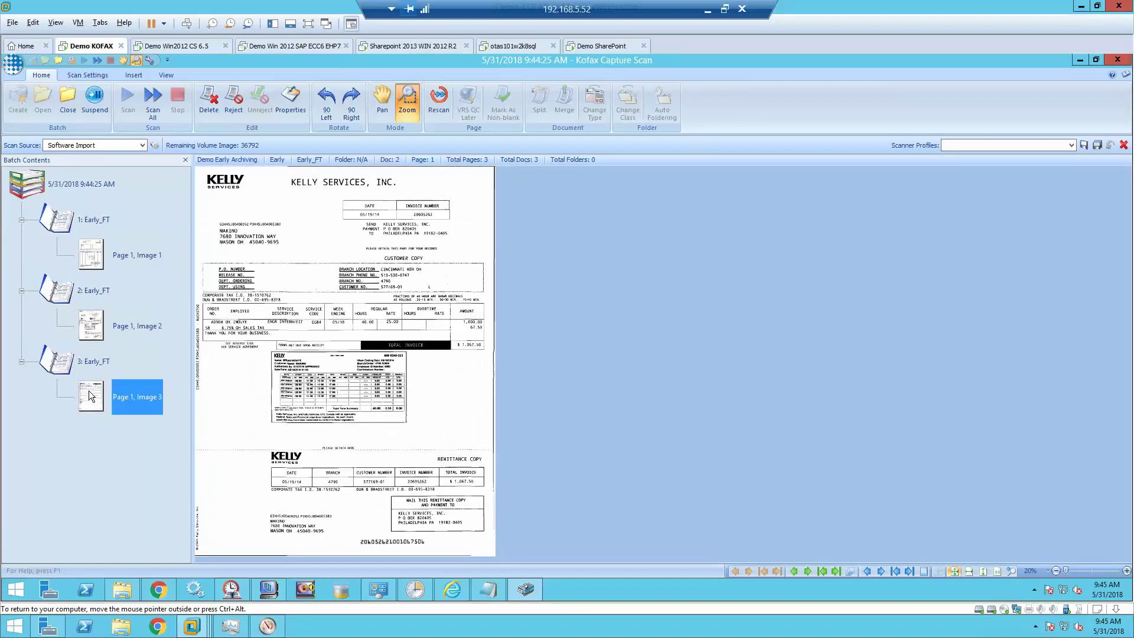
{"action": "left_click", "coordinate": [99, 258]}
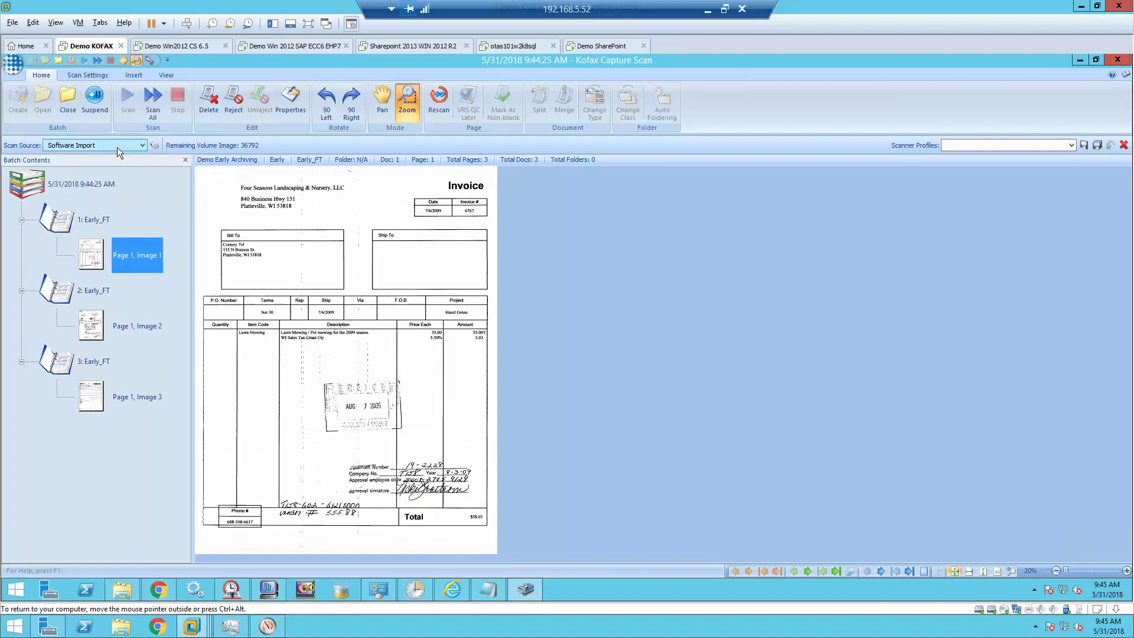
{"action": "left_click", "coordinate": [69, 101]}
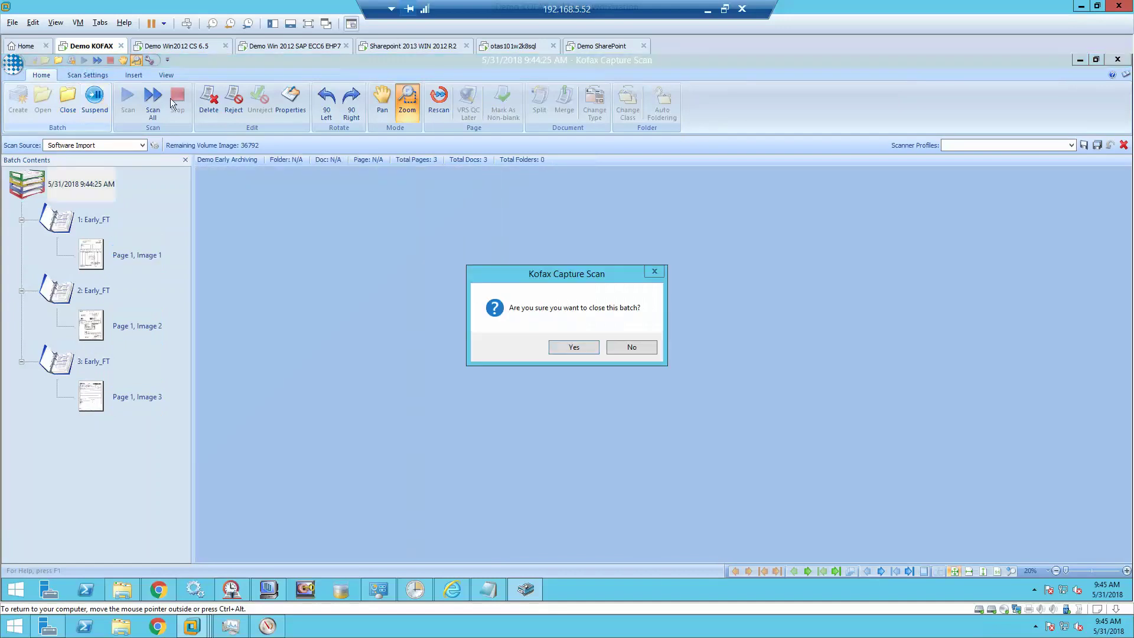
{"action": "left_click", "coordinate": [568, 349]}
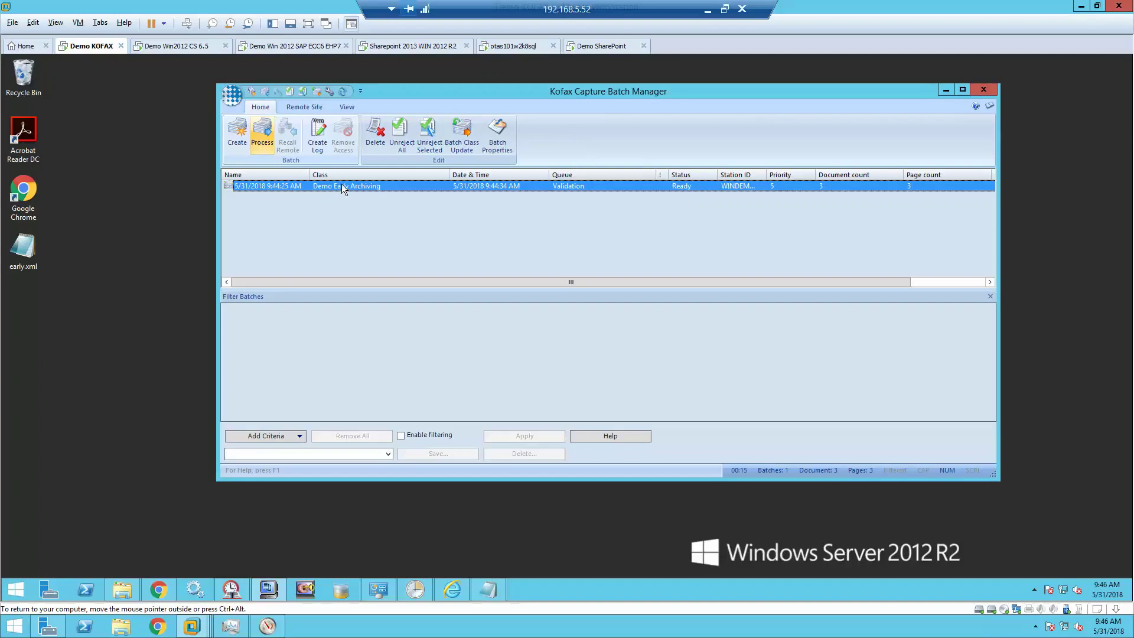
- Process the batch in Validation and index the first Non PO Invoice with the text "Four Season"
{"action": "left_click", "coordinate": [262, 134]}
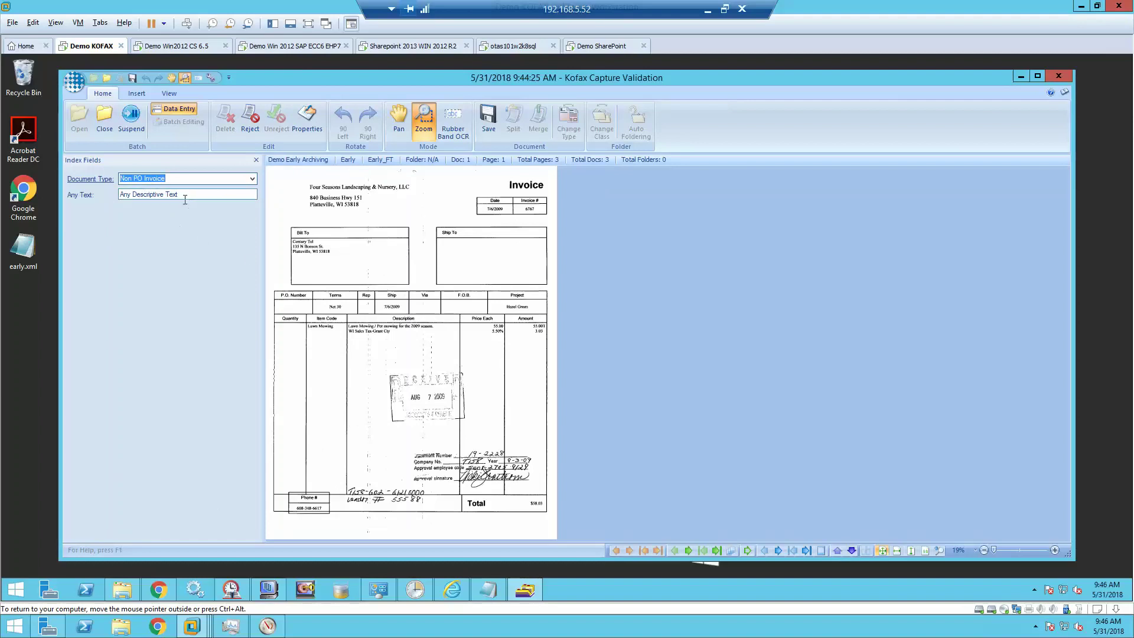
{"action": "key", "text": "Tab"}
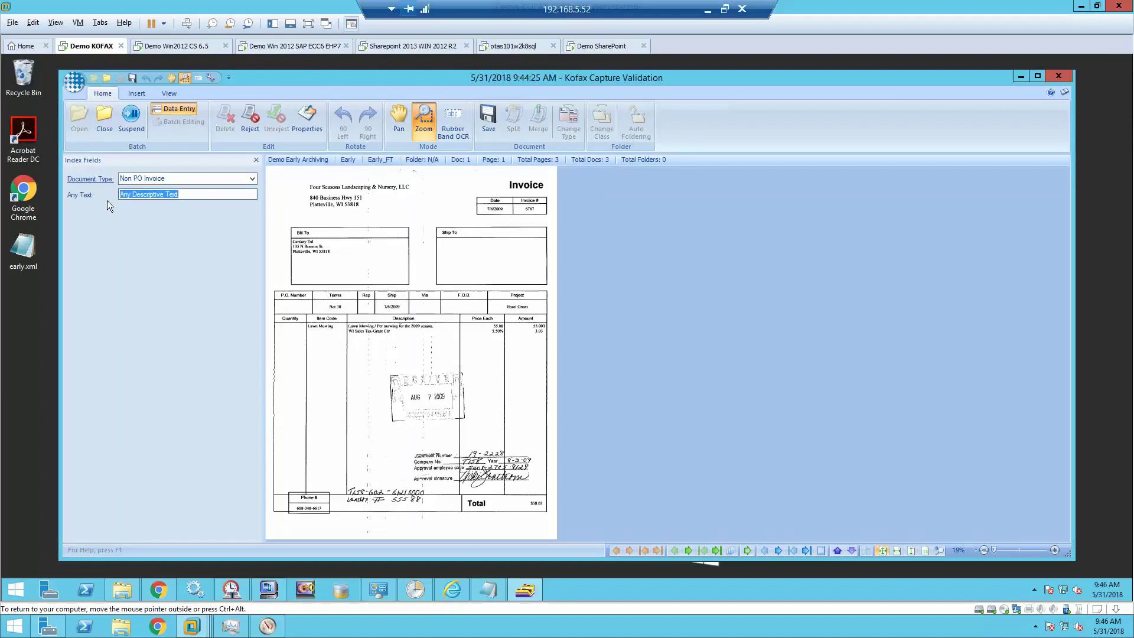
{"action": "type", "text": "Four Season"}
{"action": "key", "text": "Return"}
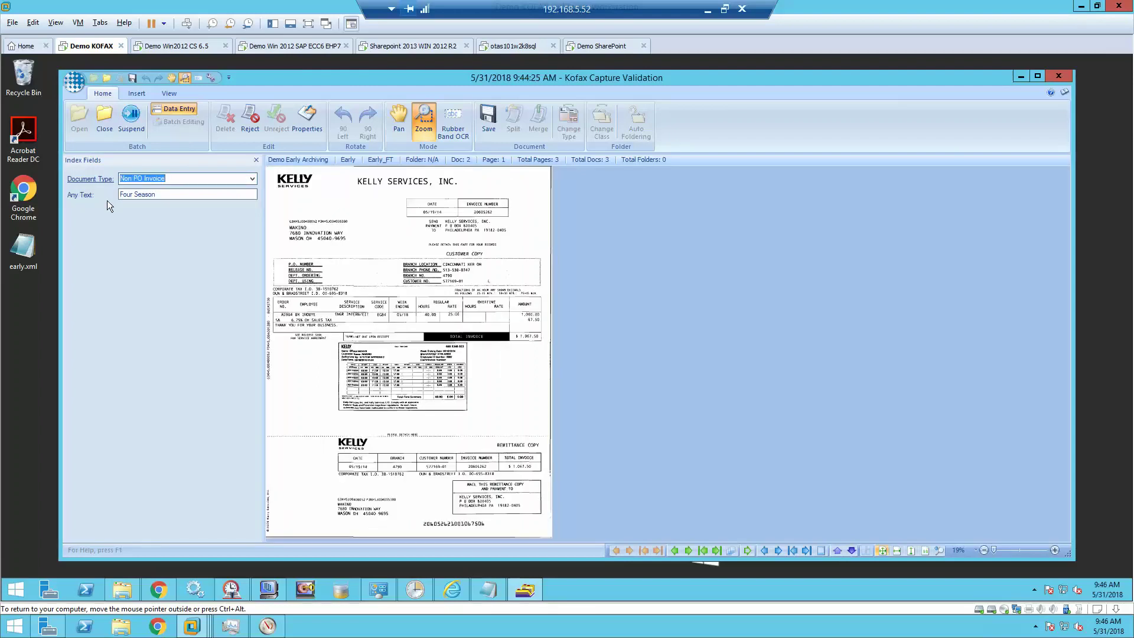
- Index the second document, the Kelly Services invoice, with the text "Kelly - Rush"
{"action": "key", "text": "Tab"}
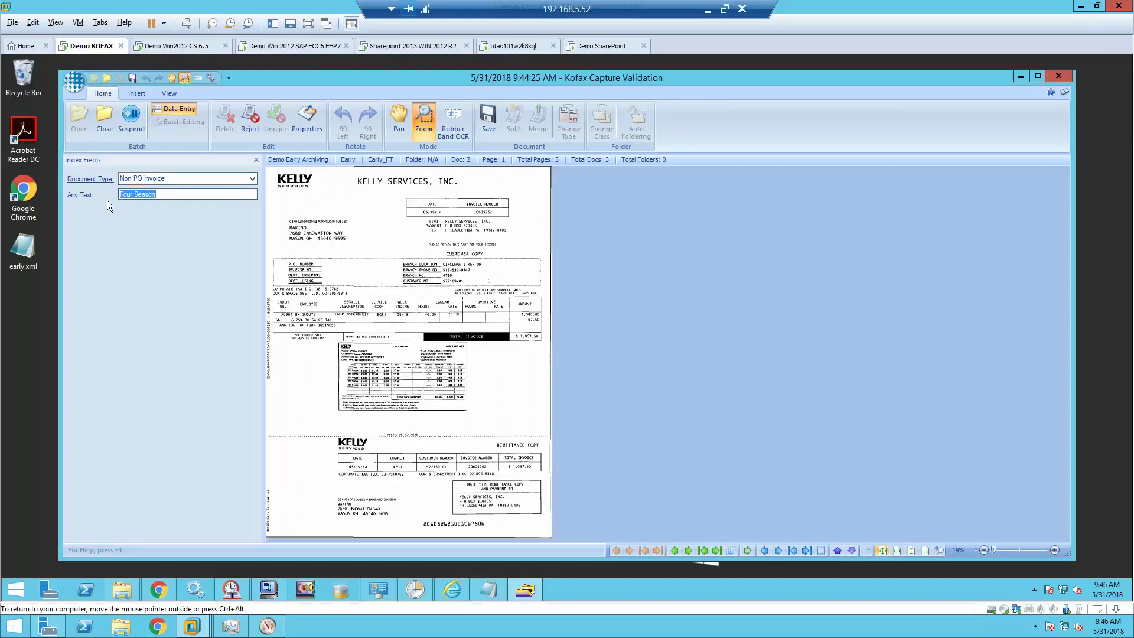
{"action": "type", "text": "Kelly - Rush"}
{"action": "key", "text": "Return"}
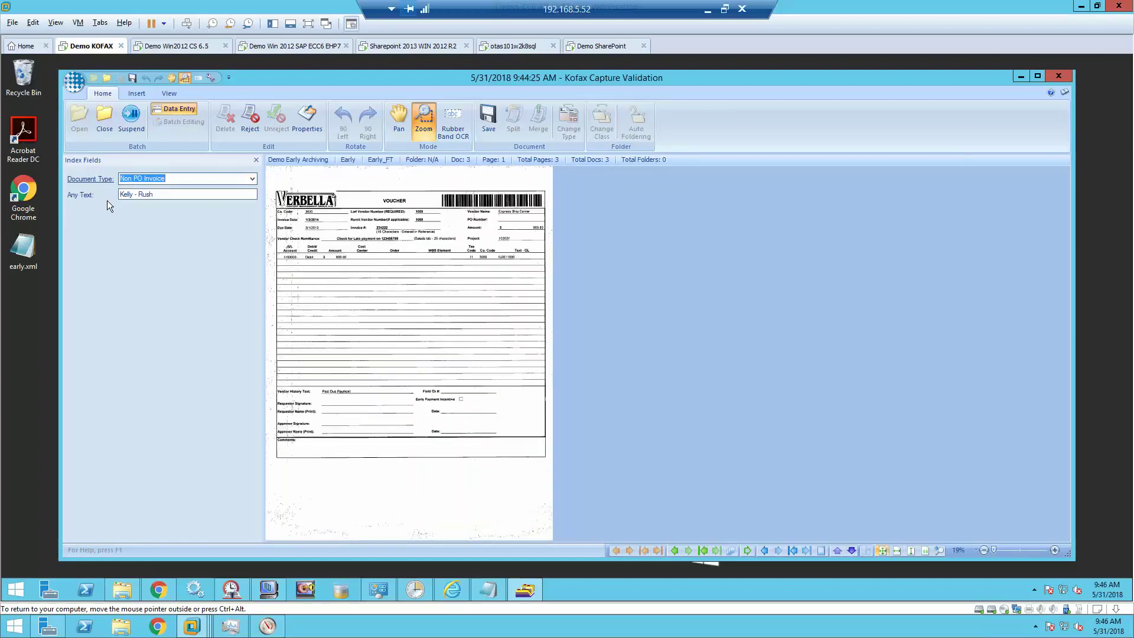
- Index the third document with the text "Voucher - No Big Deal" and close the validated batch
{"action": "key", "text": "Tab"}
{"action": "type", "text": "V"}
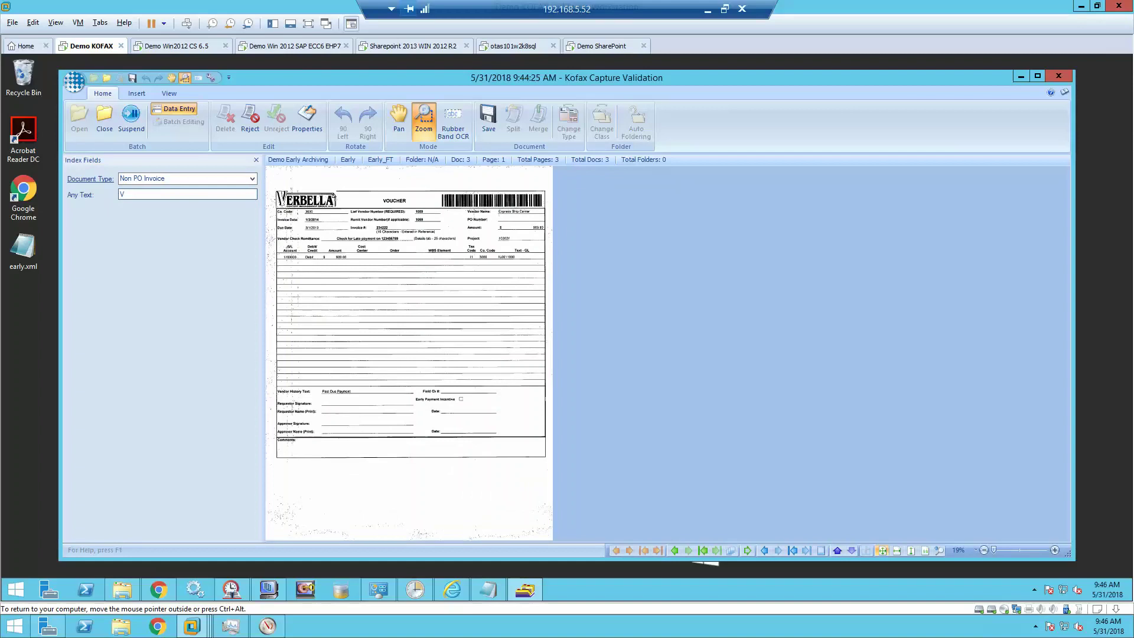
{"action": "type", "text": "oucher - No Big Deal"}
{"action": "key", "text": "Return"}
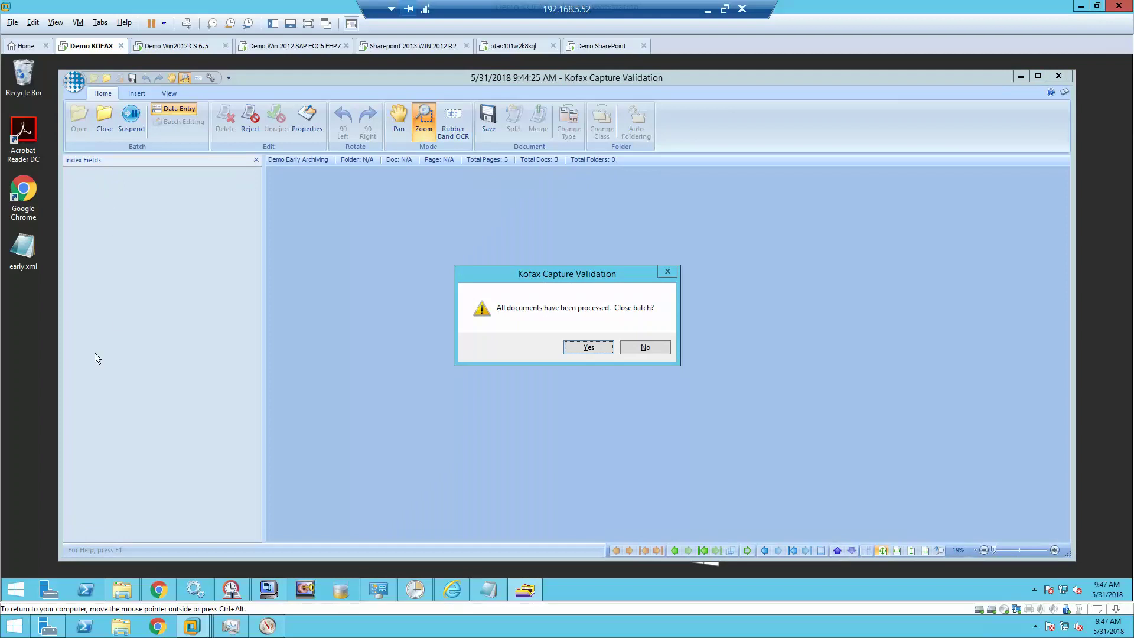
{"action": "left_click", "coordinate": [579, 349]}
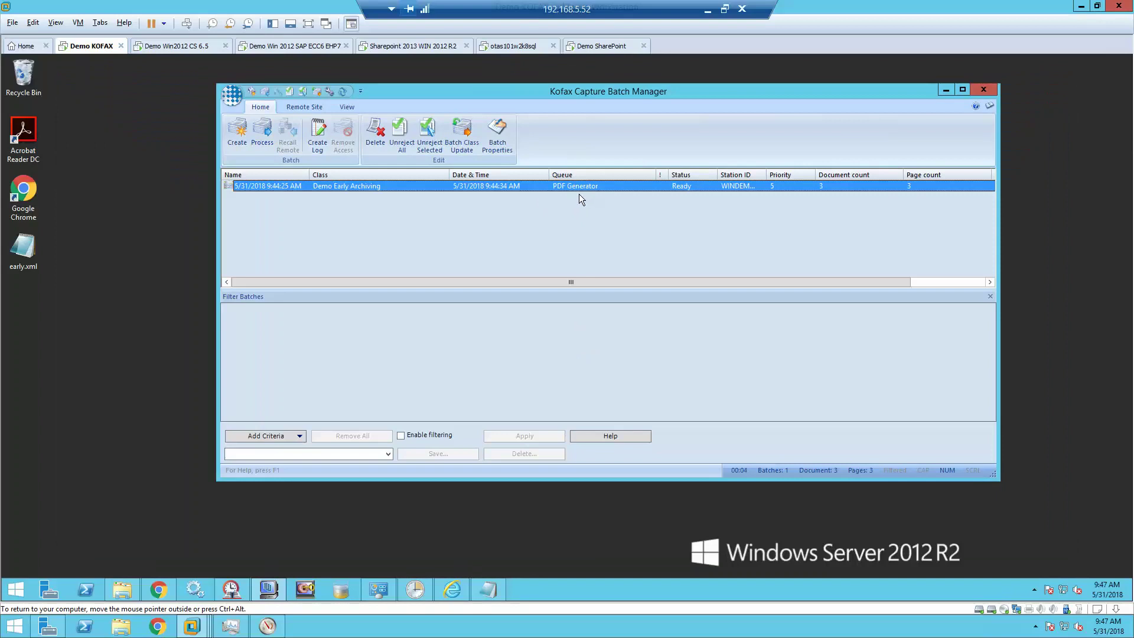
- Refresh the batch list repeatedly to follow the batch's progress through its processing queue
{"action": "left_click", "coordinate": [343, 92]}
{"action": "left_click", "coordinate": [342, 91]}
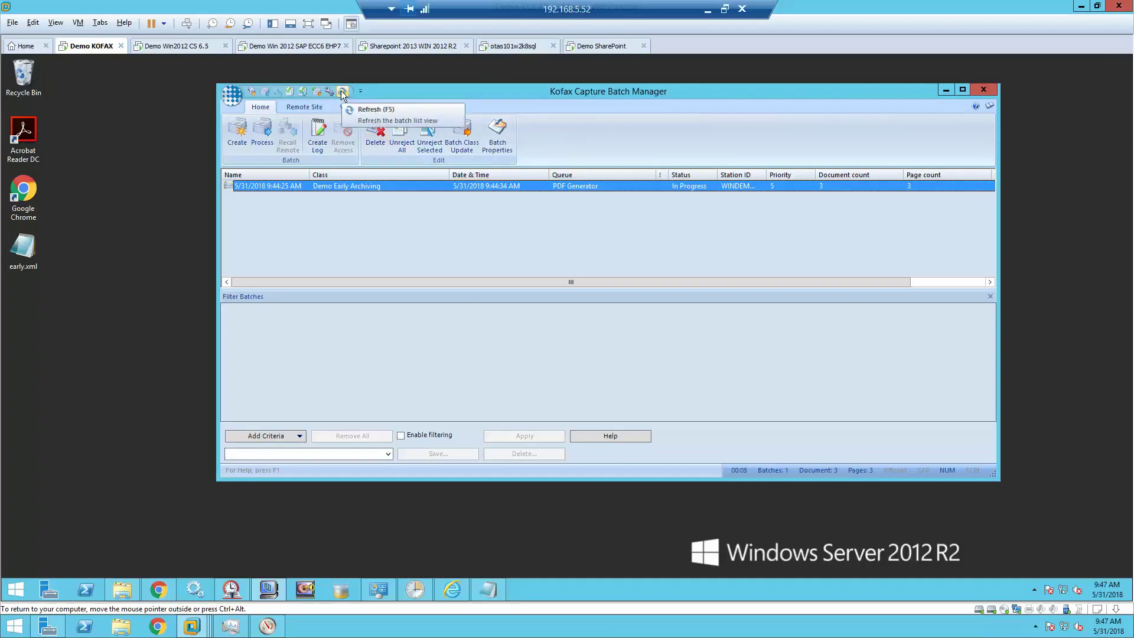
{"action": "left_click", "coordinate": [342, 92]}
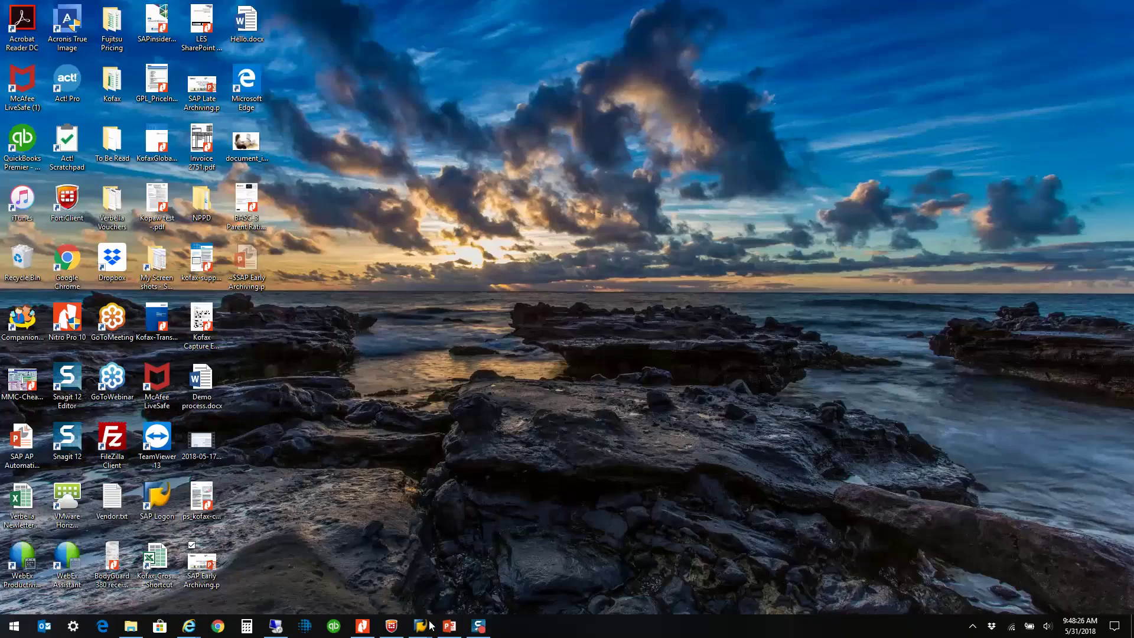
- Switch to the open SAP Easy Access window
{"action": "mouse_move", "coordinate": [419, 628]}
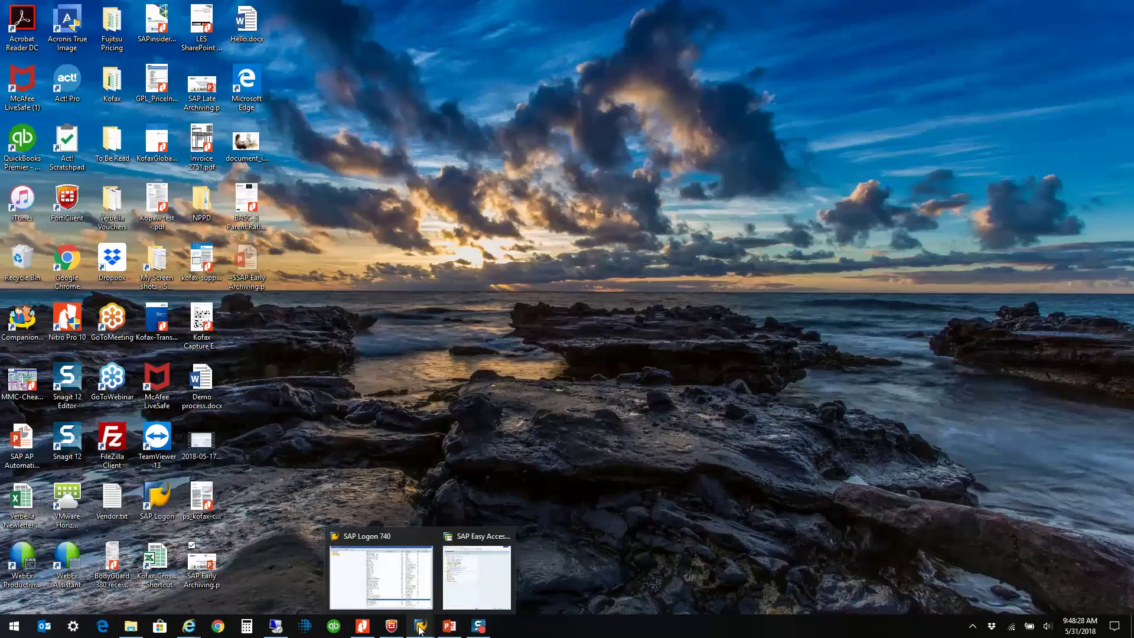
{"action": "left_click", "coordinate": [460, 582]}
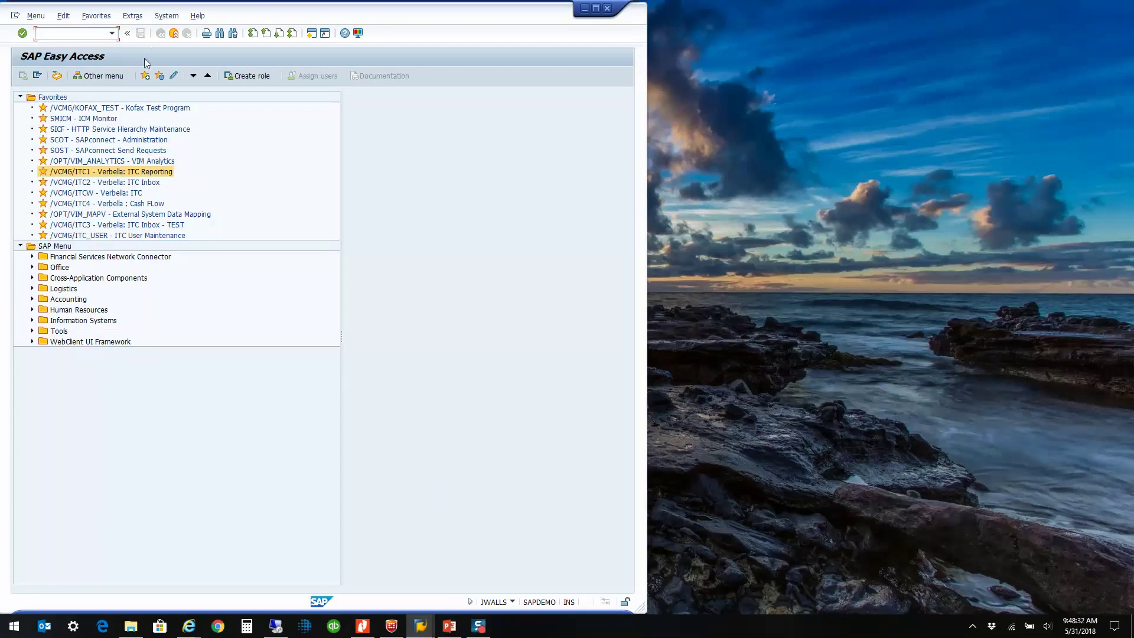
- Open the SAP Business Workplace and list the workflow items in the inbox
{"action": "left_click", "coordinate": [58, 77]}
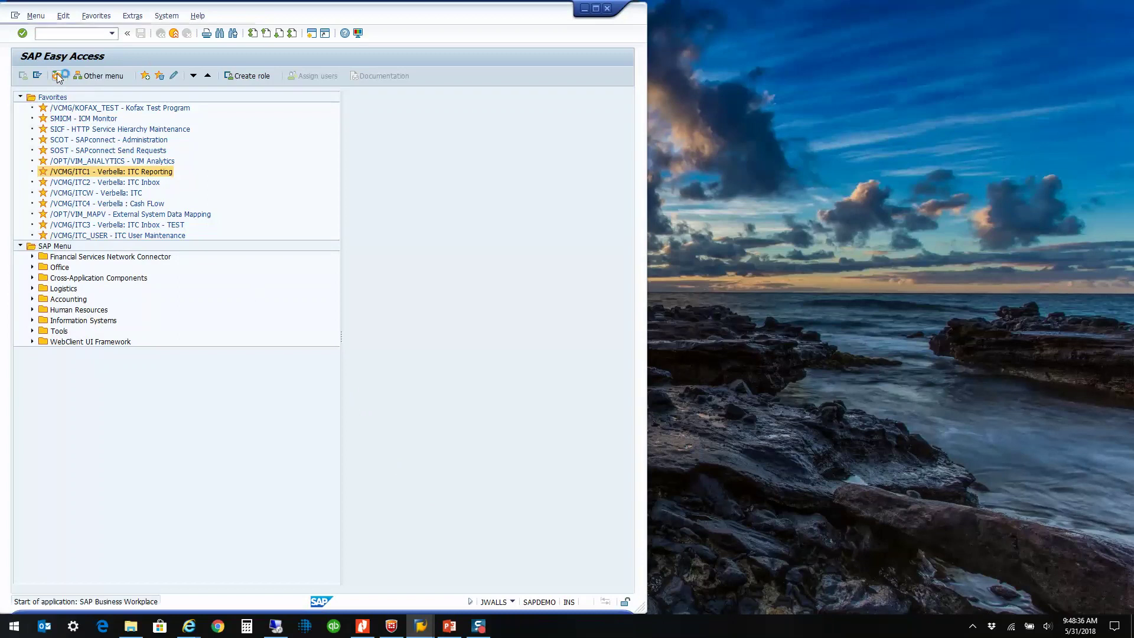
{"action": "left_click", "coordinate": [56, 108]}
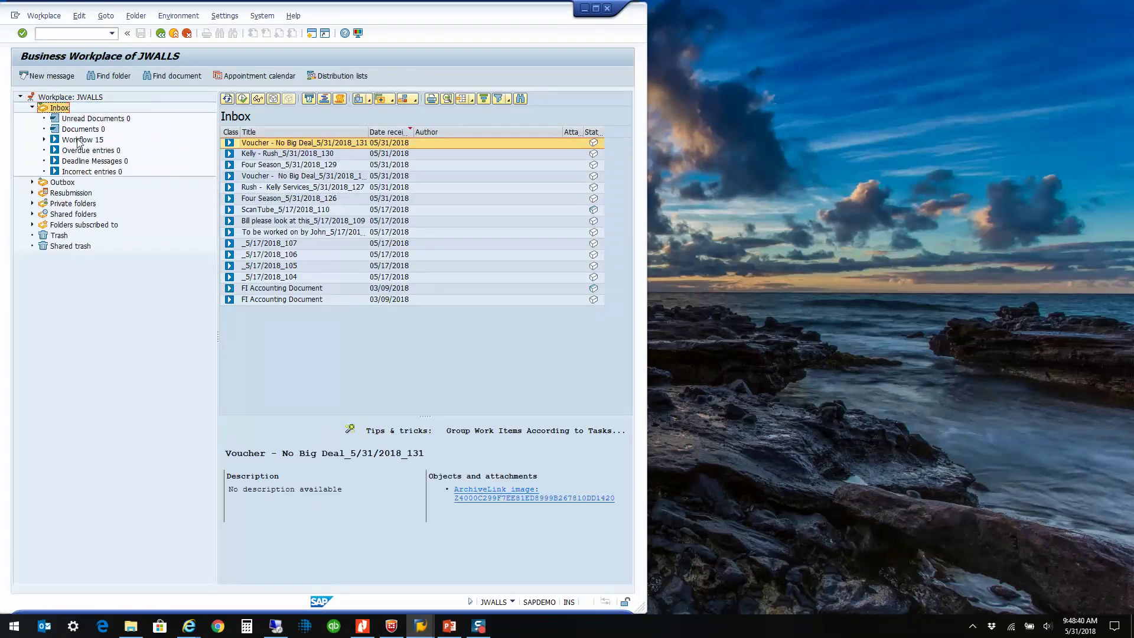
{"action": "left_click", "coordinate": [79, 139]}
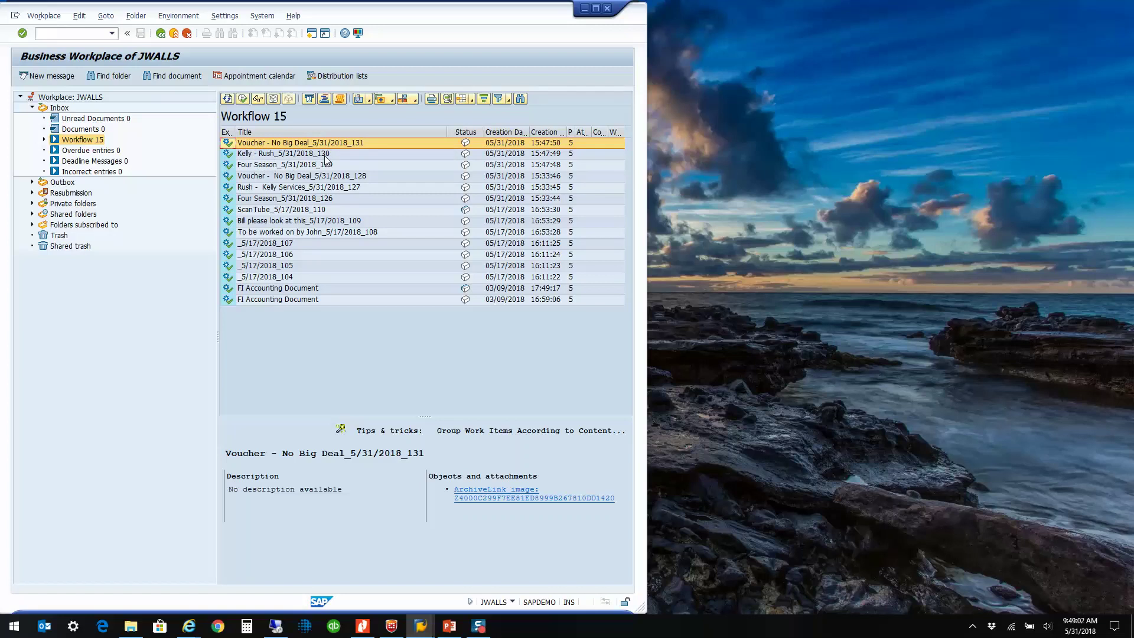
- Execute the work item Four Season_5/31/2018_129, accepting document type ZFI_BKPF and company code 3000
{"action": "double_click", "coordinate": [229, 165]}
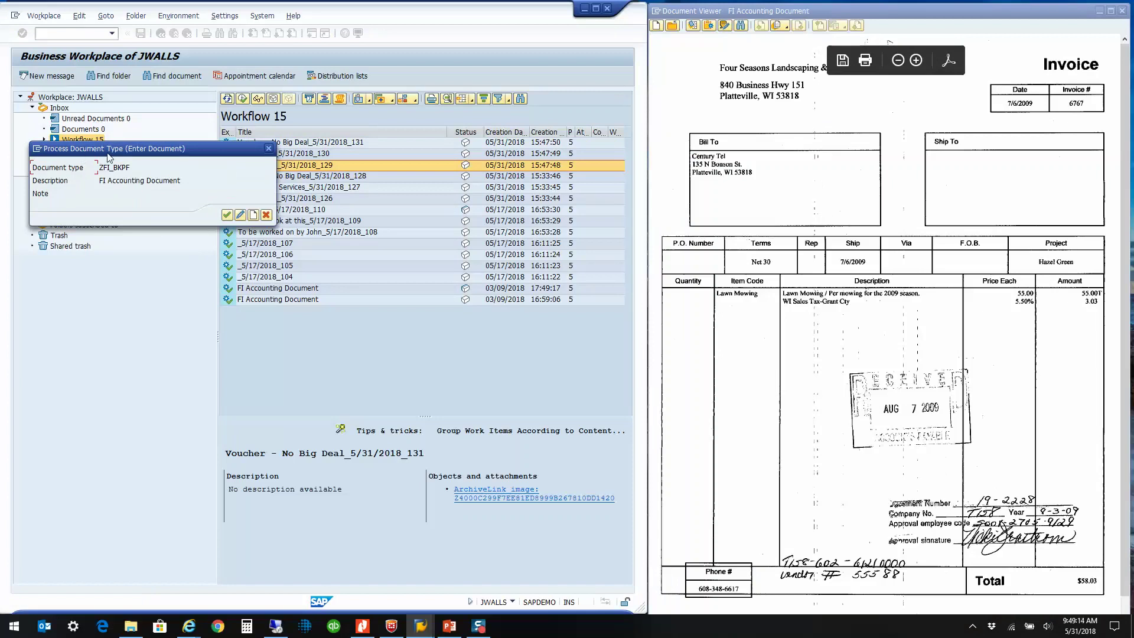
{"action": "left_click", "coordinate": [227, 216]}
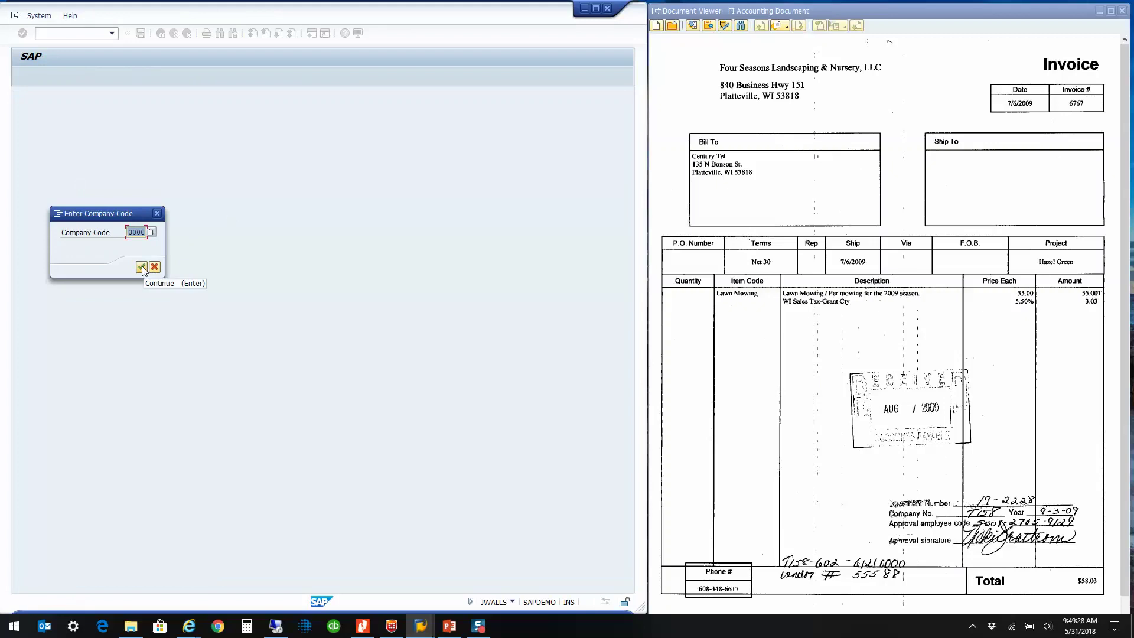
{"action": "left_click", "coordinate": [142, 268]}
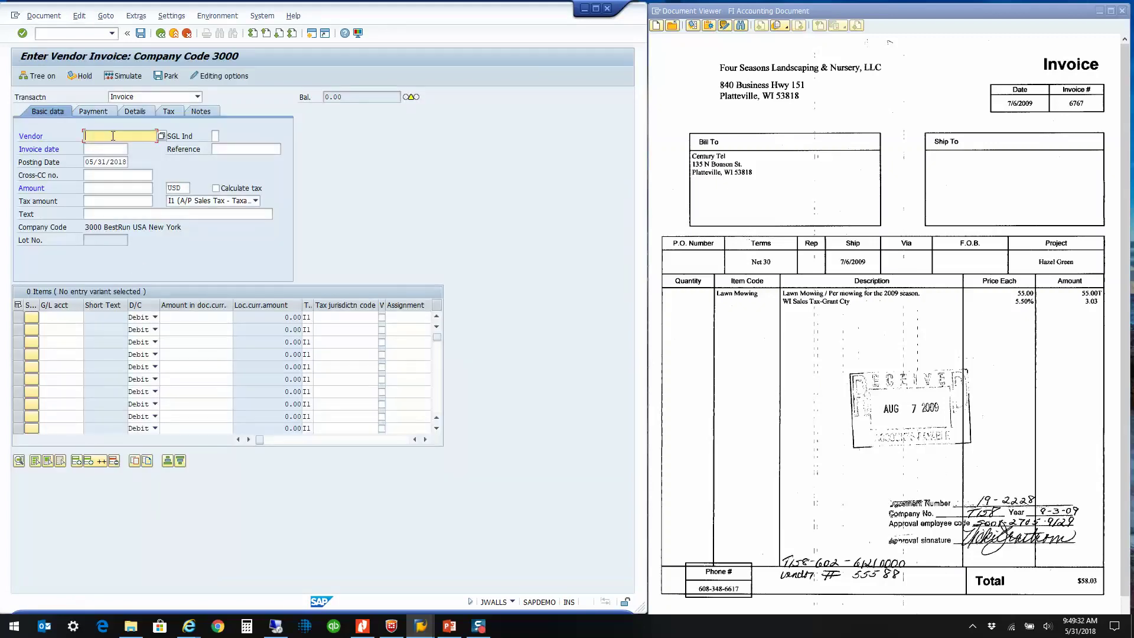
- Enter the vendor number for Four Seasons Landscaping and set the invoice date to 05/28/2018
{"action": "type", "text": "6"}
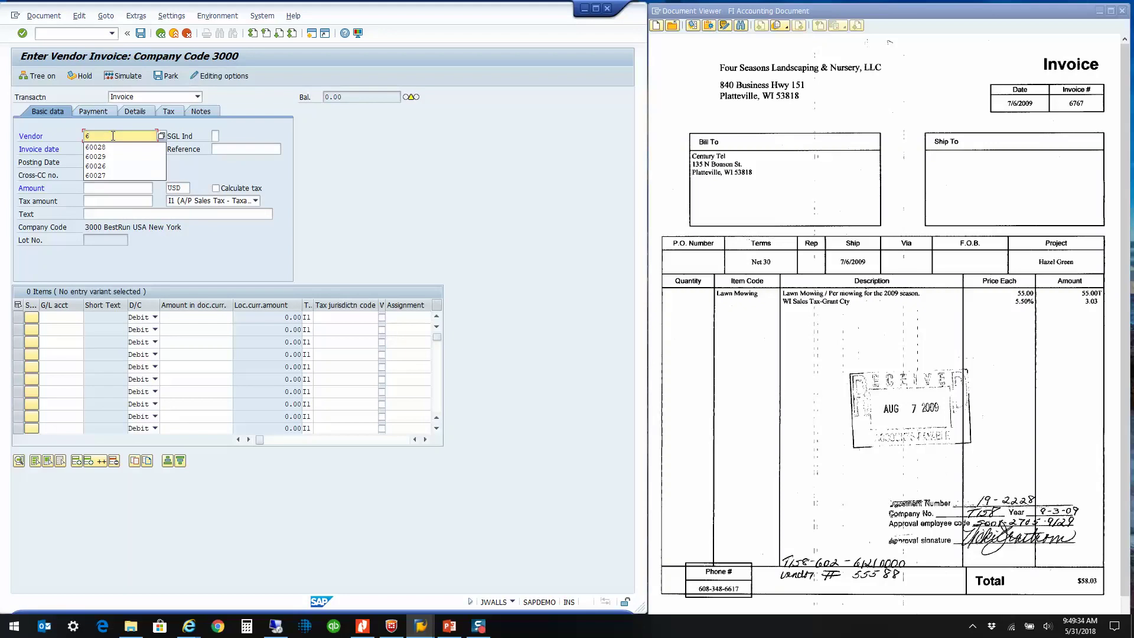
{"action": "type", "text": "0026"}
{"action": "key", "text": "Tab"}
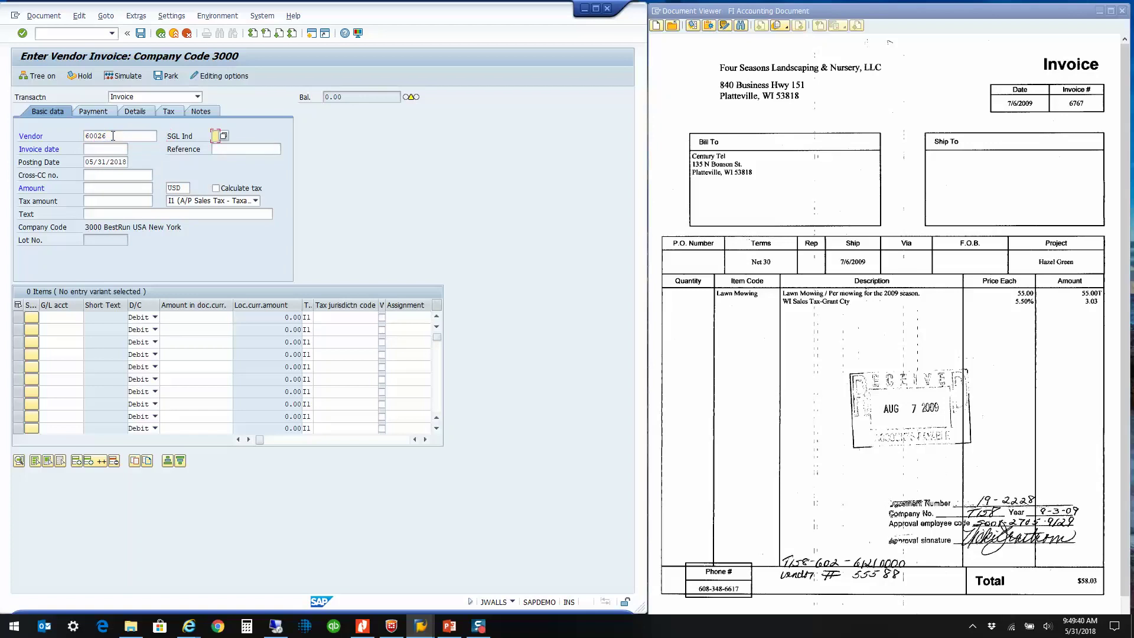
{"action": "key", "text": "Tab"}
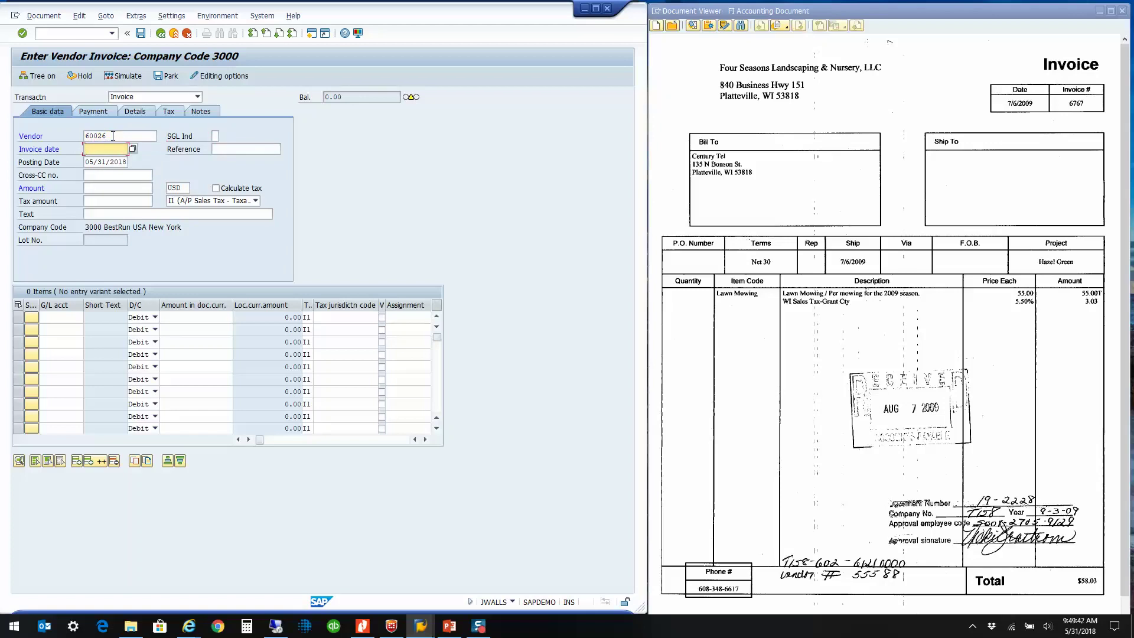
{"action": "type", "text": "05/28/2018"}
{"action": "key", "text": "Tab"}
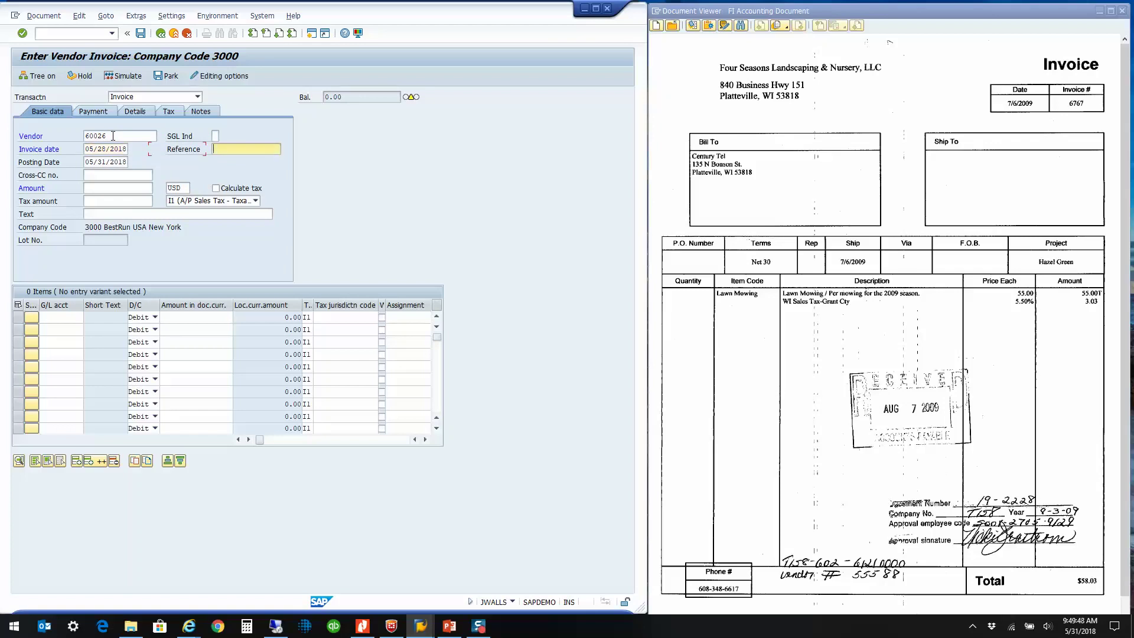
- Set the vendor invoice's reference to 84903 and its amount to 58.03 USD
{"action": "type", "text": "84903"}
{"action": "key", "text": "Tab"}
{"action": "key", "text": "Tab"}
{"action": "key", "text": "Tab"}
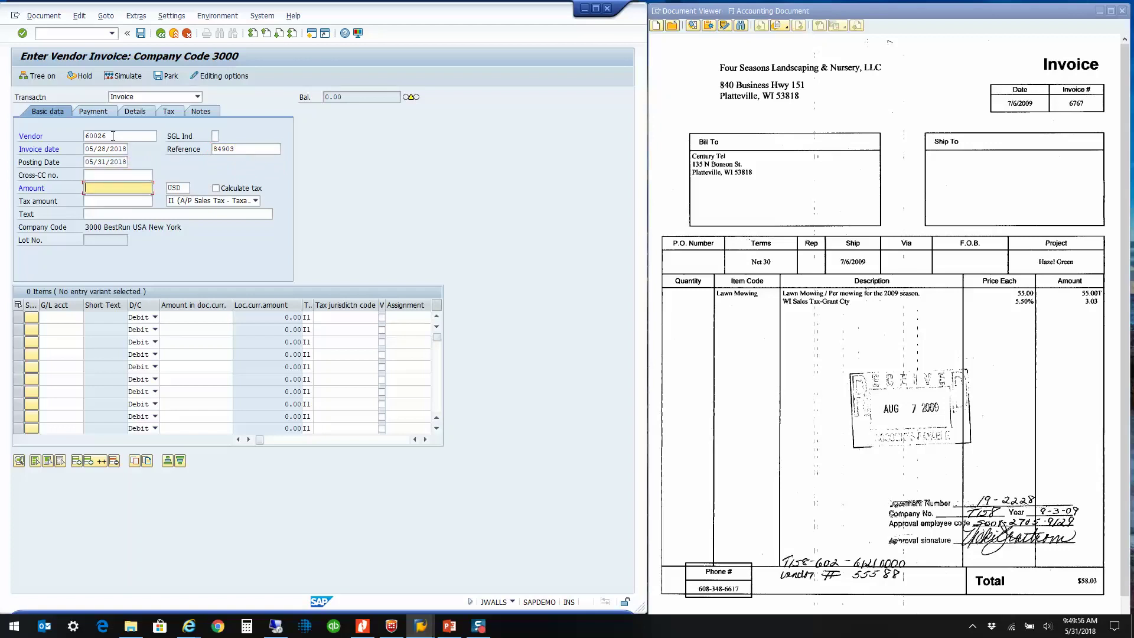
{"action": "type", "text": "58.03"}
{"action": "key", "text": "Tab"}
{"action": "key", "text": "Tab"}
{"action": "key", "text": "Tab"}
{"action": "key", "text": "Tab"}
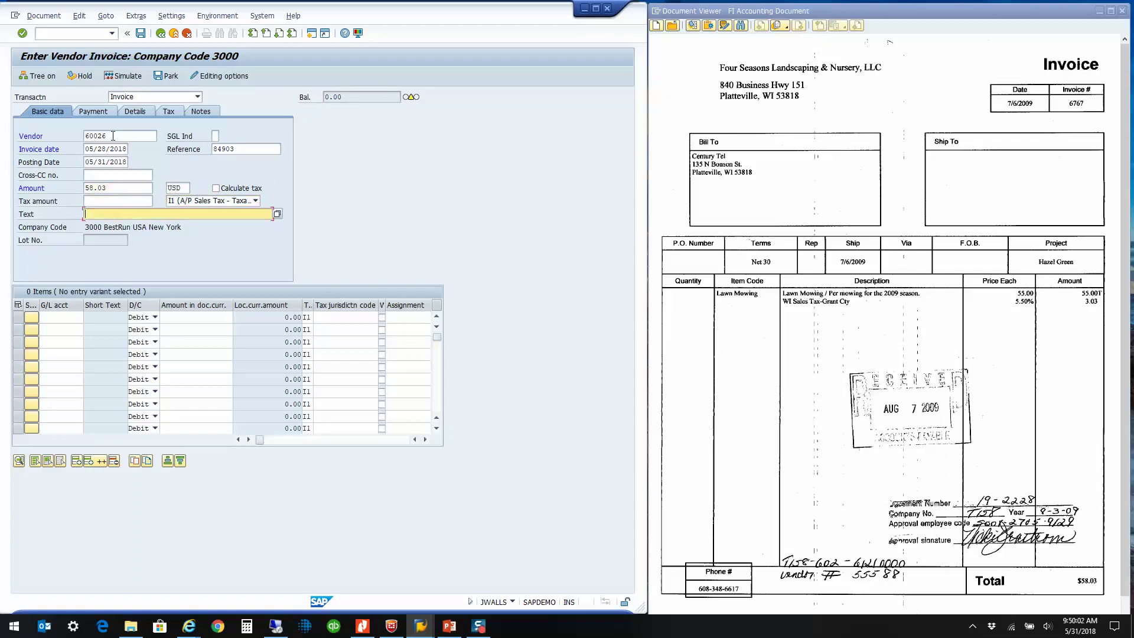
- Add a debit line item on the Cash G/L account for the full invoice amount of 58.03
{"action": "left_click", "coordinate": [59, 317]}
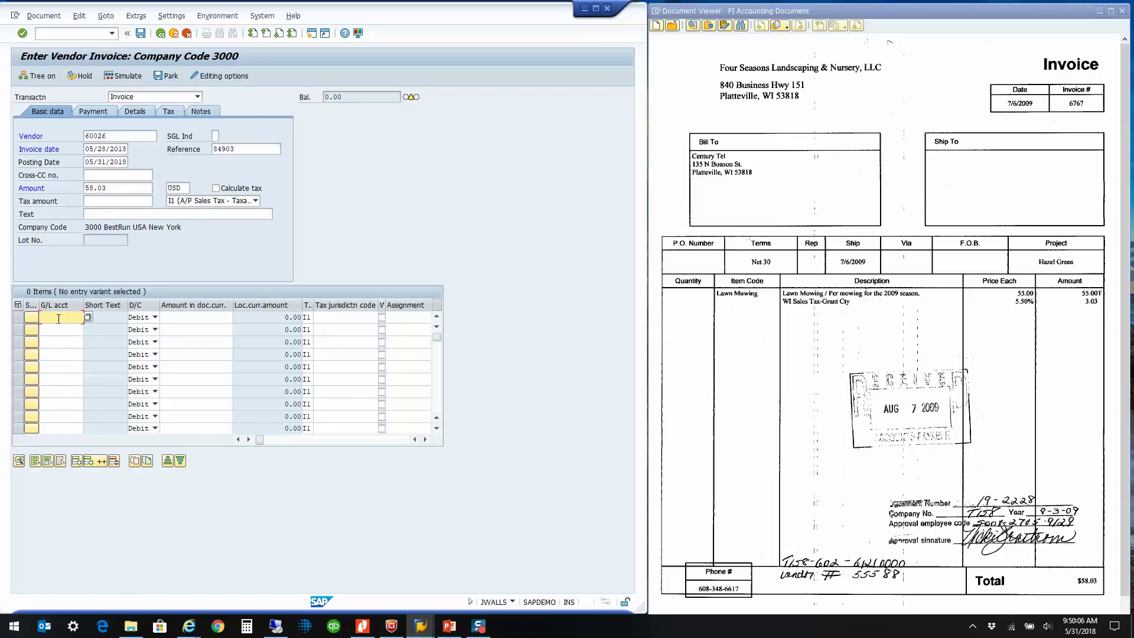
{"action": "left_click", "coordinate": [59, 318]}
{"action": "left_click", "coordinate": [71, 327]}
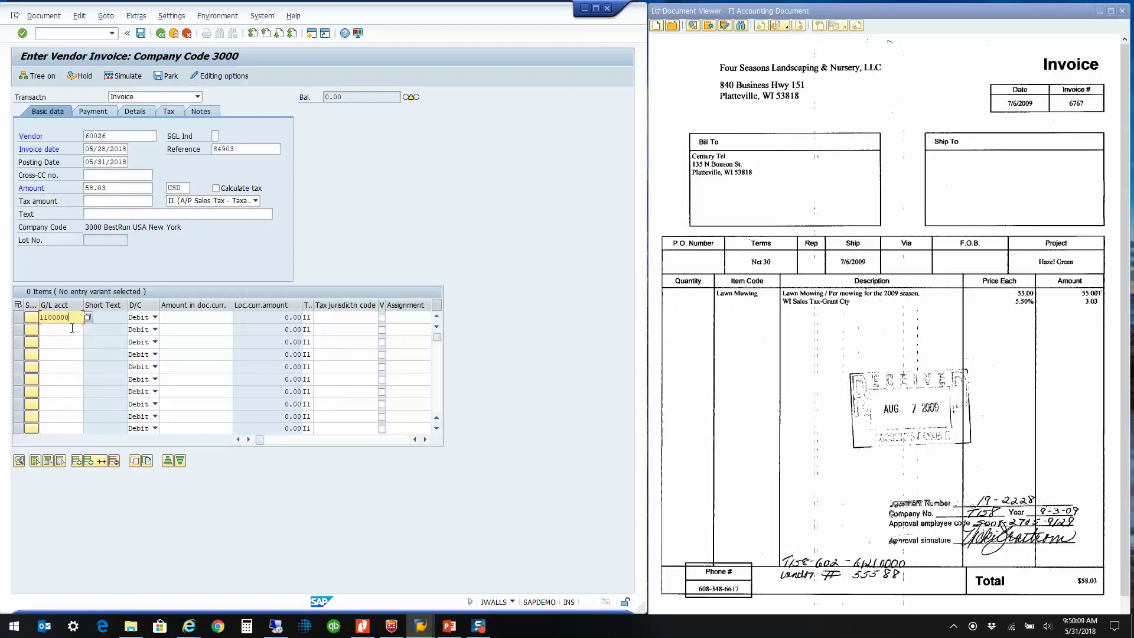
{"action": "left_click", "coordinate": [196, 322]}
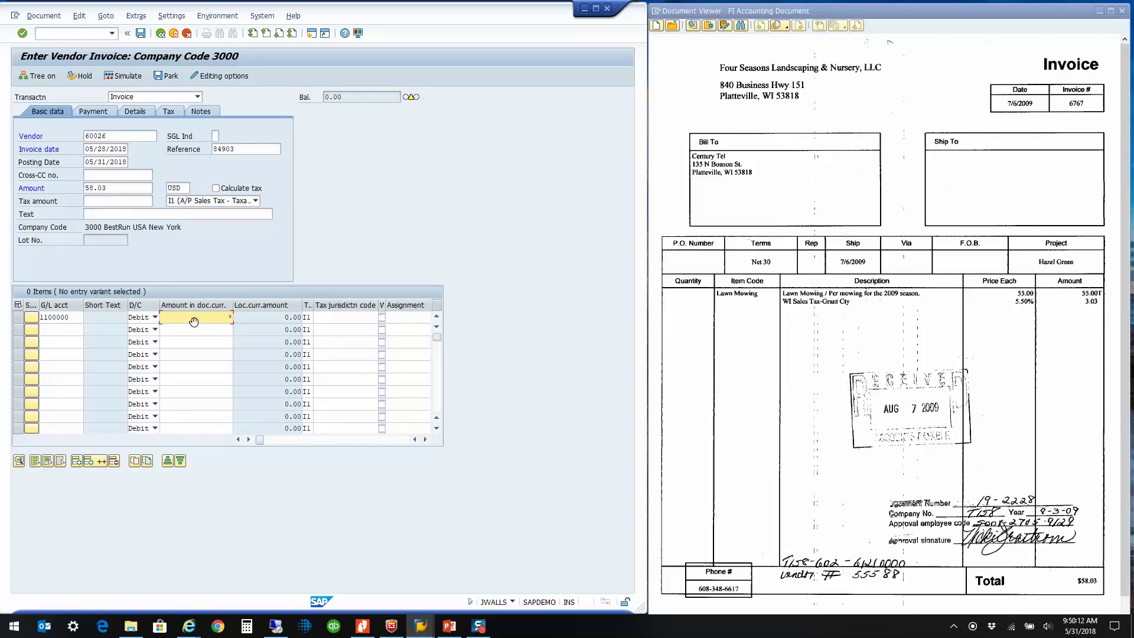
{"action": "type", "text": "*"}
{"action": "key", "text": "Return"}
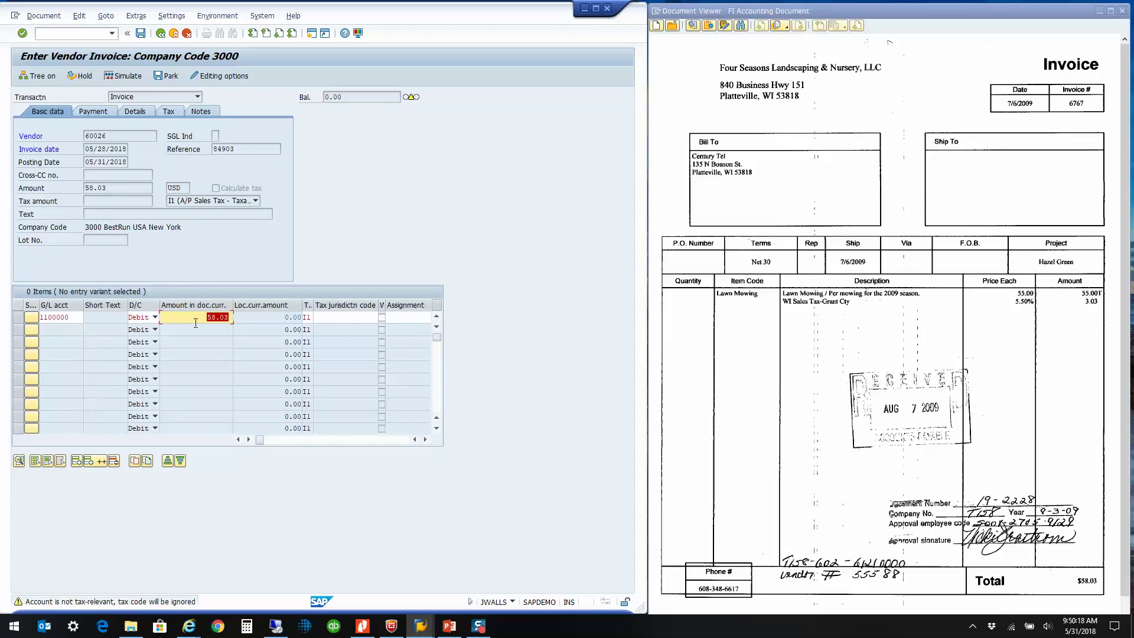
{"action": "key", "text": "Return"}
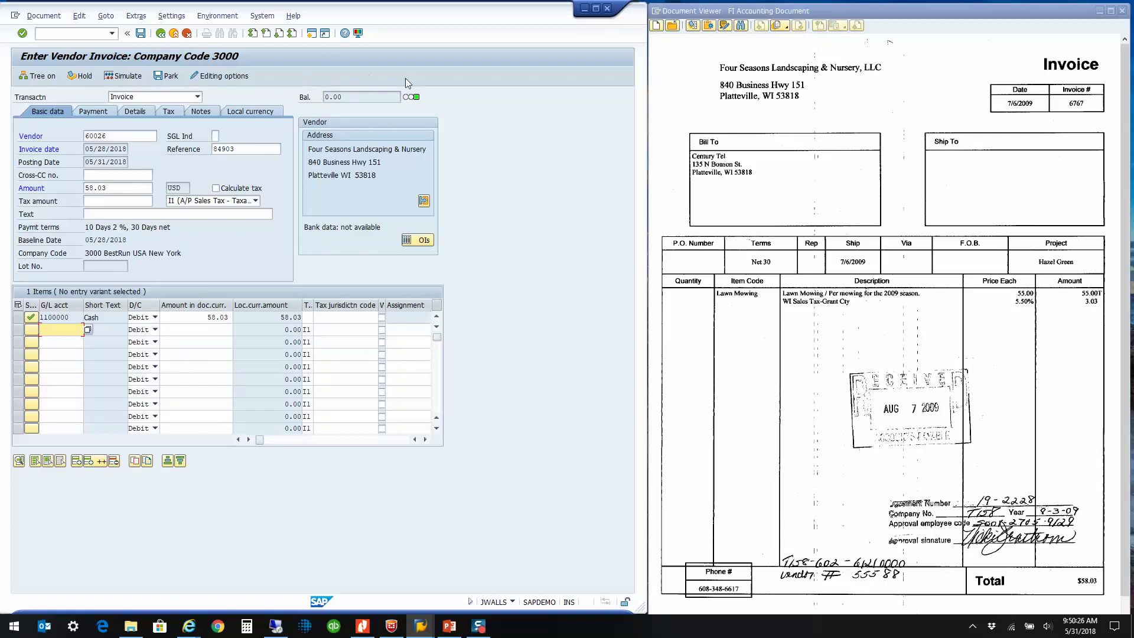
- Post the vendor invoice and refresh the workflow inbox
{"action": "left_click", "coordinate": [141, 32]}
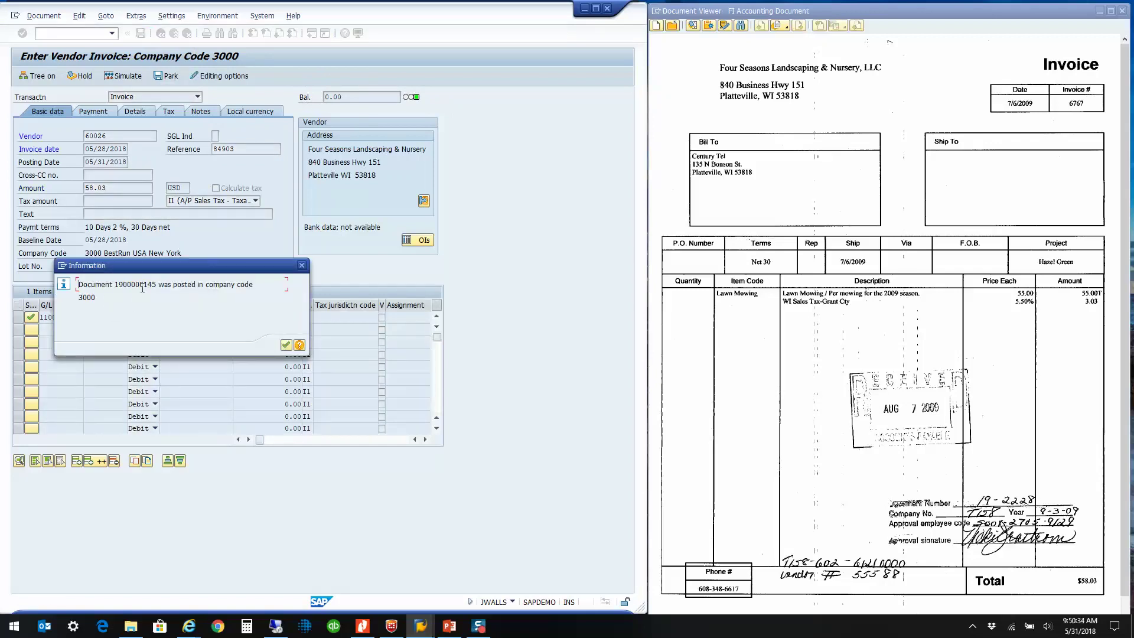
{"action": "left_click", "coordinate": [285, 345]}
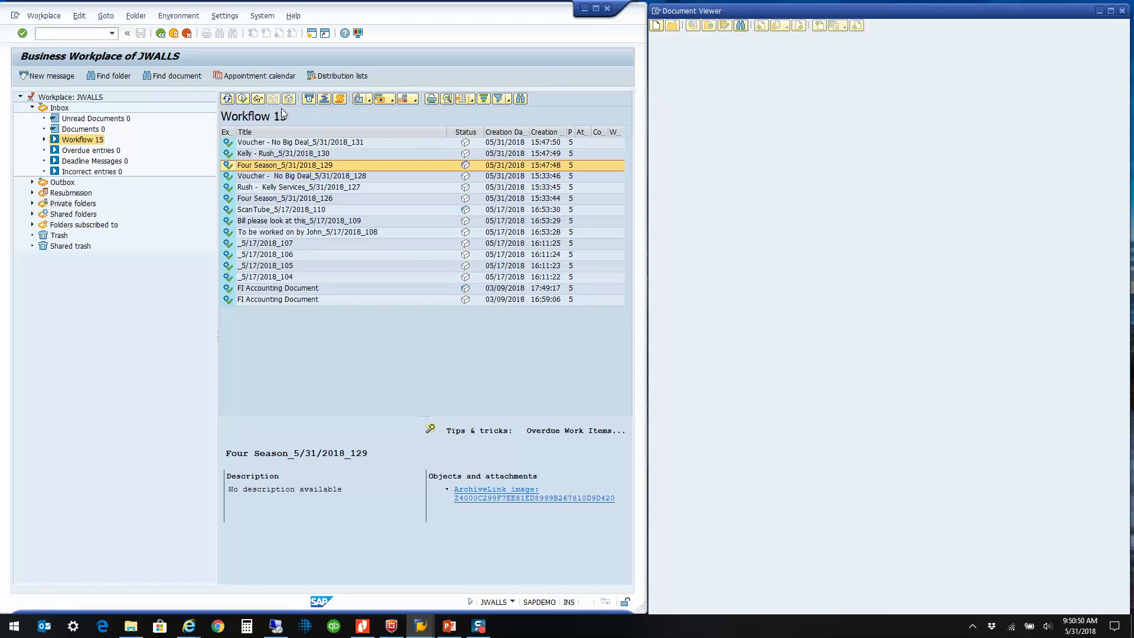
{"action": "left_click", "coordinate": [228, 98]}
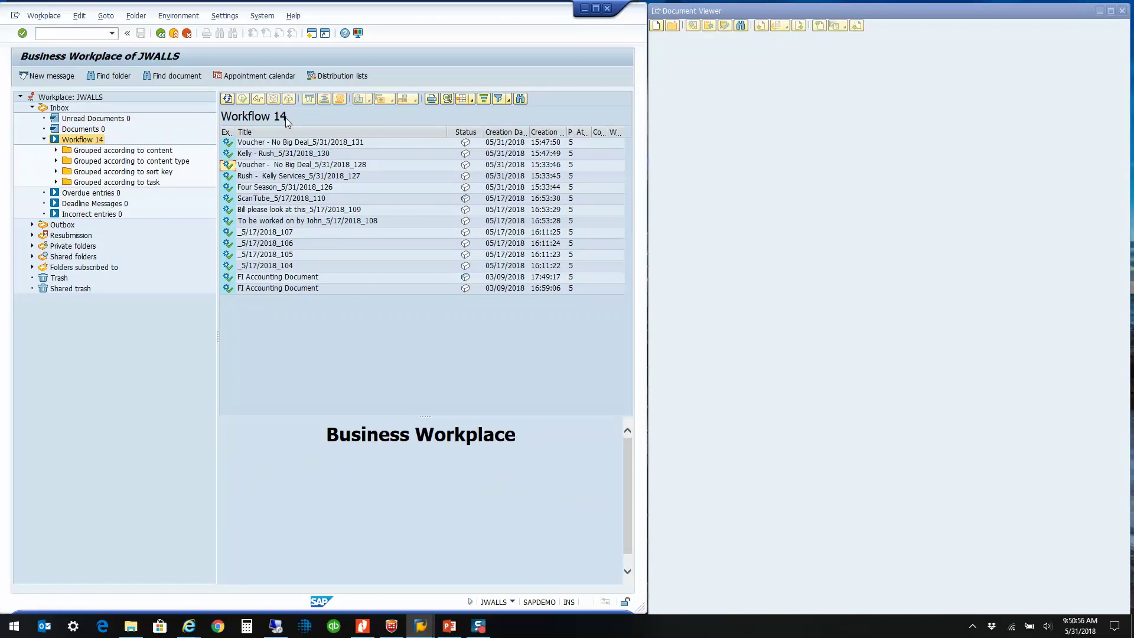
- Display the newly posted accounting document with transaction FB03
{"action": "left_click", "coordinate": [73, 34]}
{"action": "type", "text": "/nfb03"}
{"action": "key", "text": "Return"}
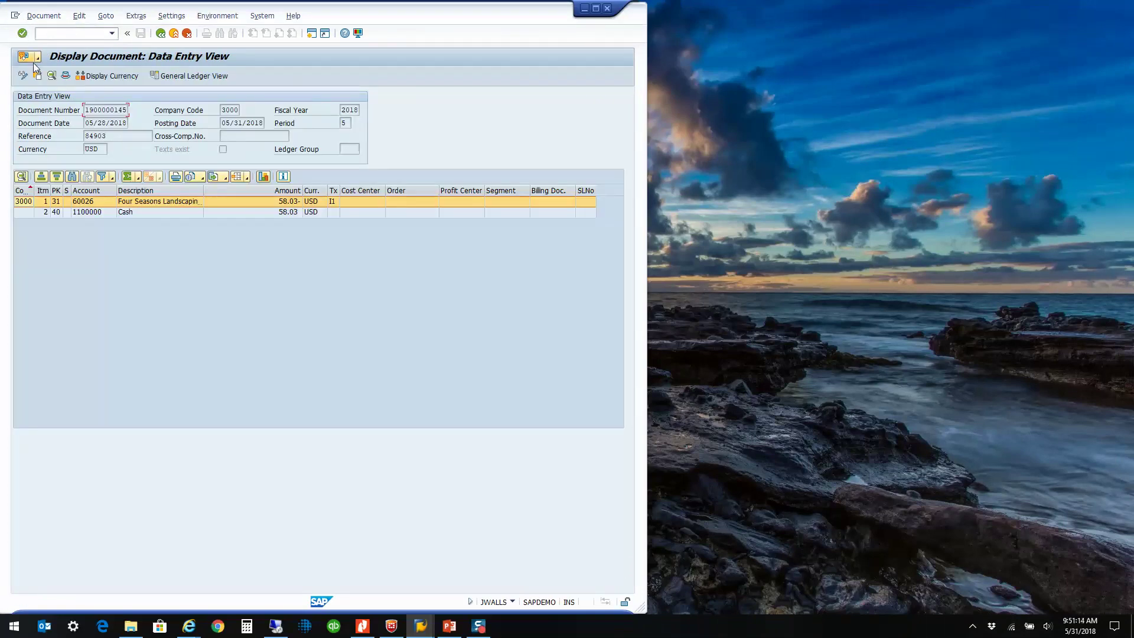
- Open the FI Accounting Document image from the posted document's attachment list
{"action": "left_click", "coordinate": [39, 57]}
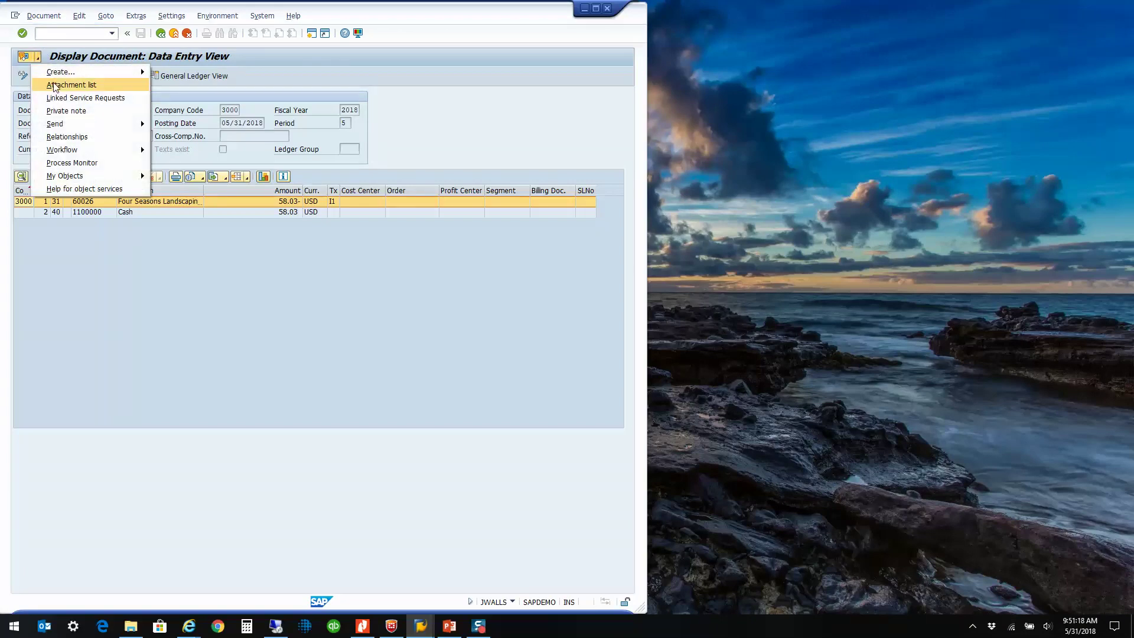
{"action": "left_click", "coordinate": [55, 86]}
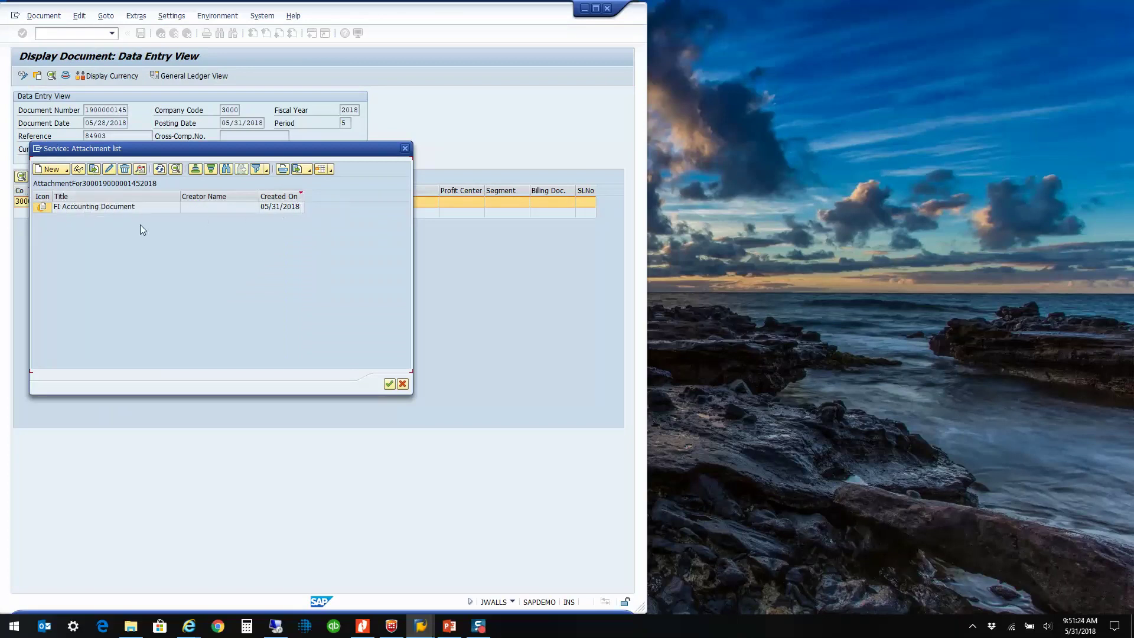
{"action": "double_click", "coordinate": [66, 208]}
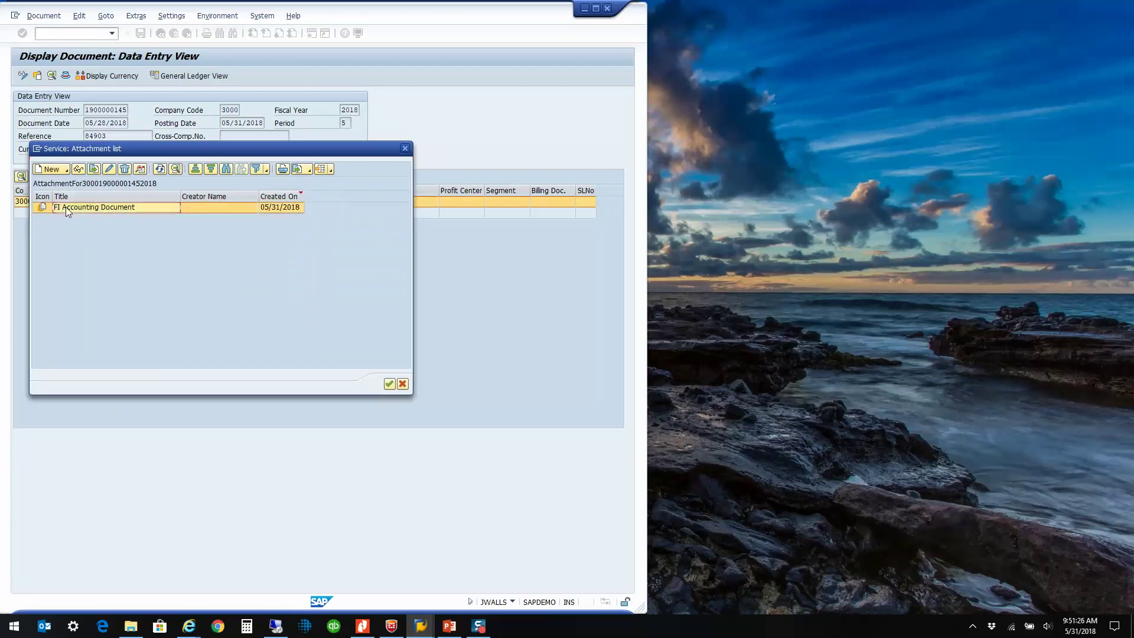